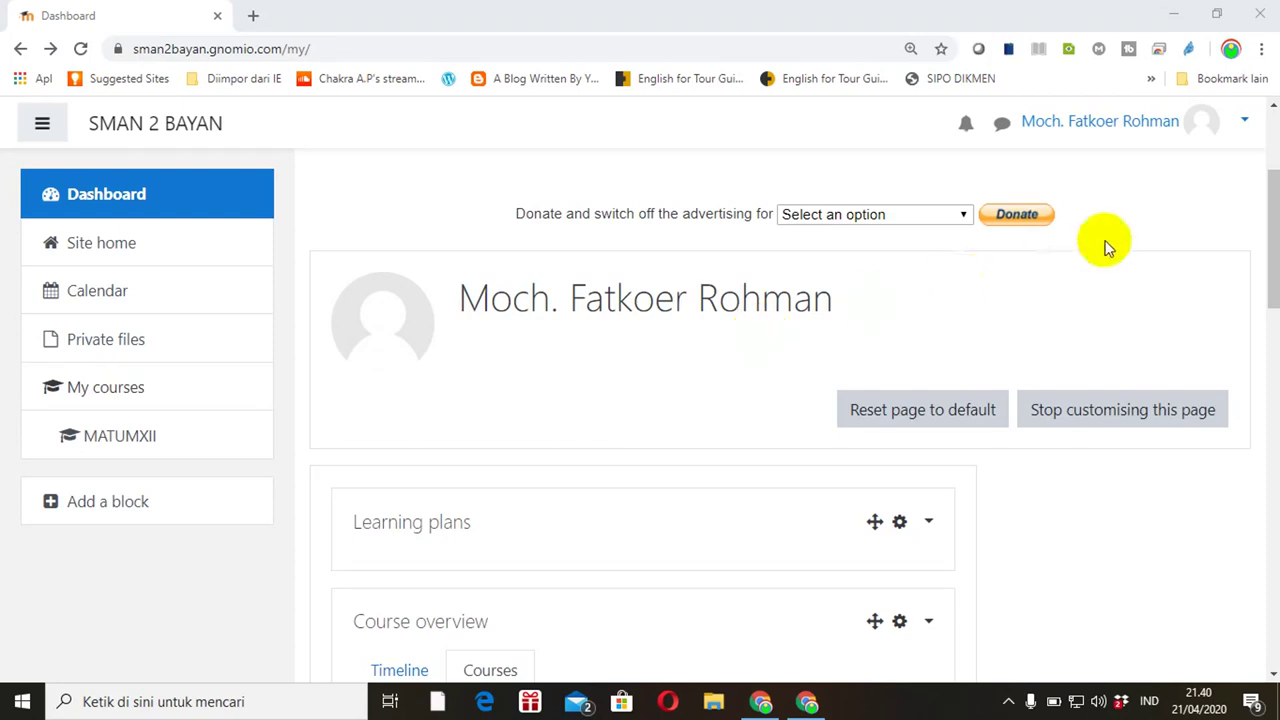
Open the Matematika Umum Kelas XII course from the course overview and turn editing on
left_click_drag(1275, 258, 1269, 407)
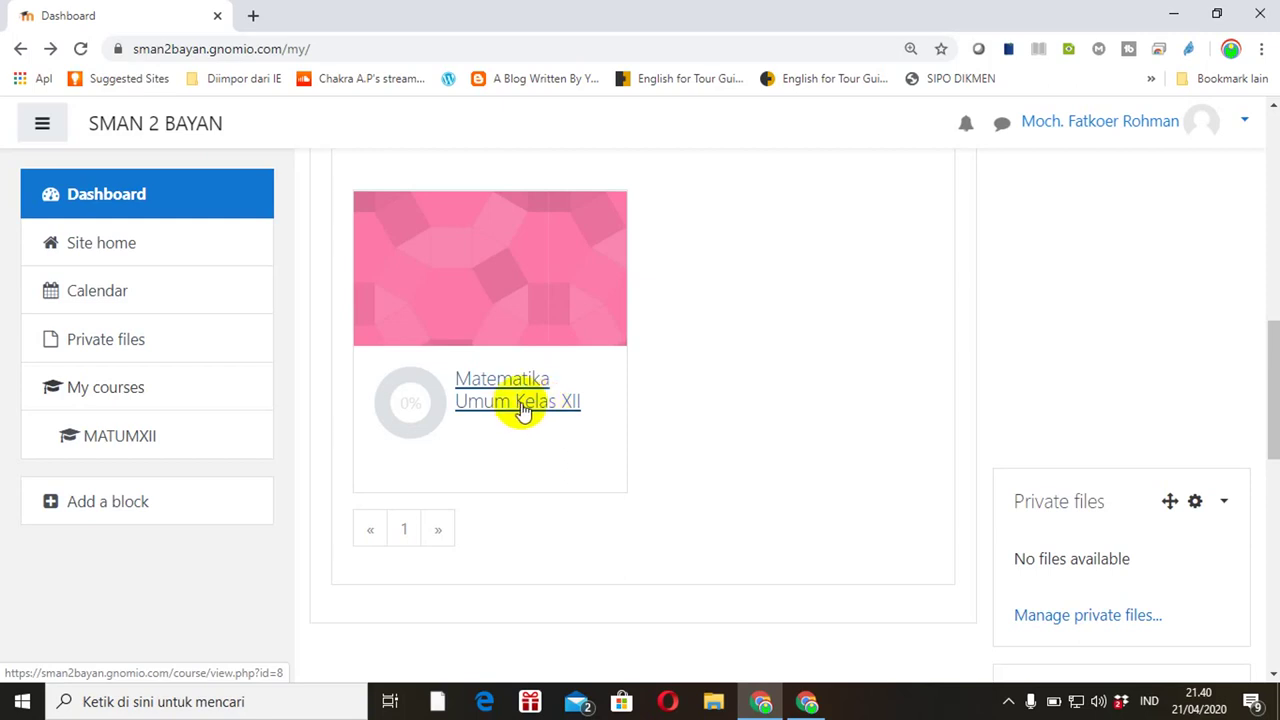
left_click(521, 407)
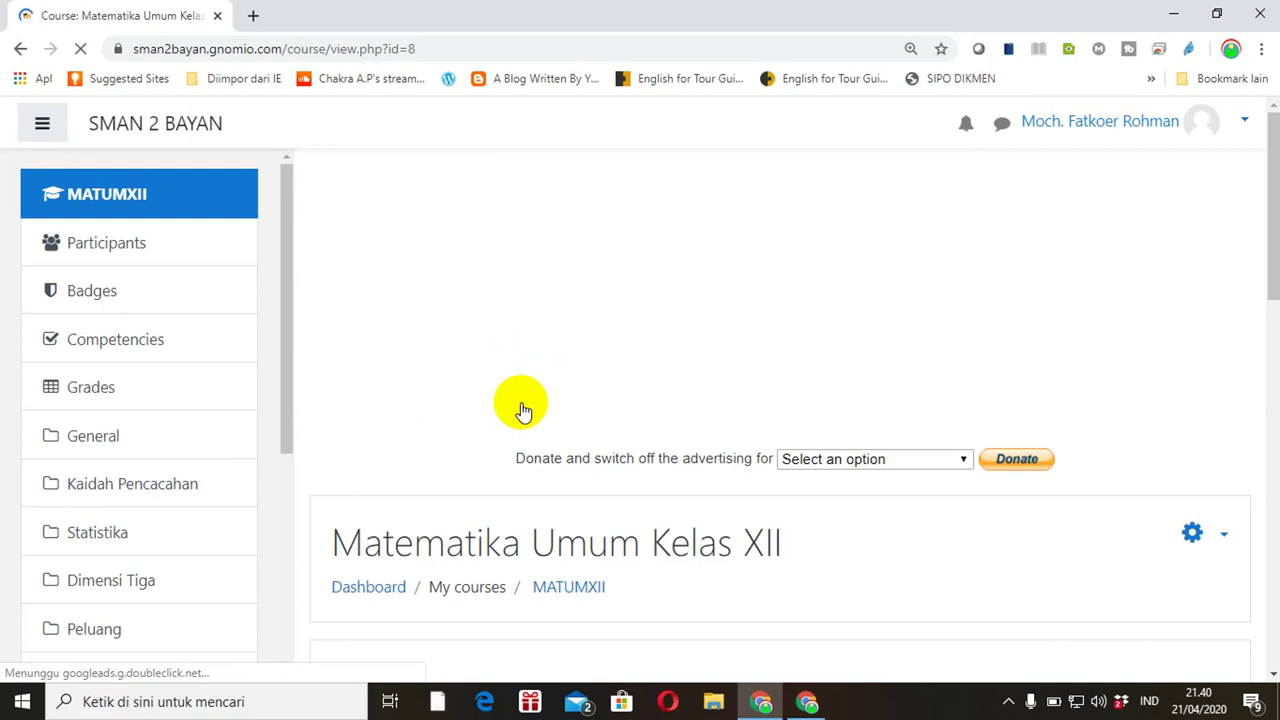
left_click_drag(1266, 237, 1260, 334)
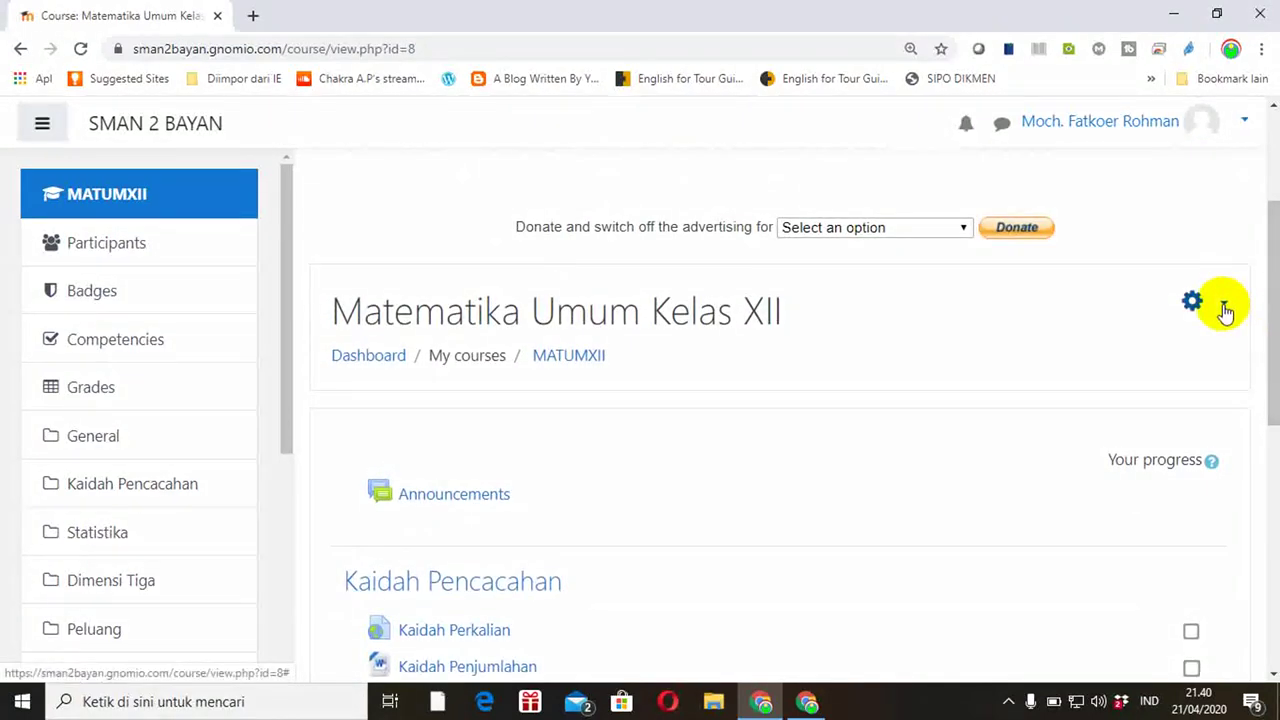
left_click(1224, 311)
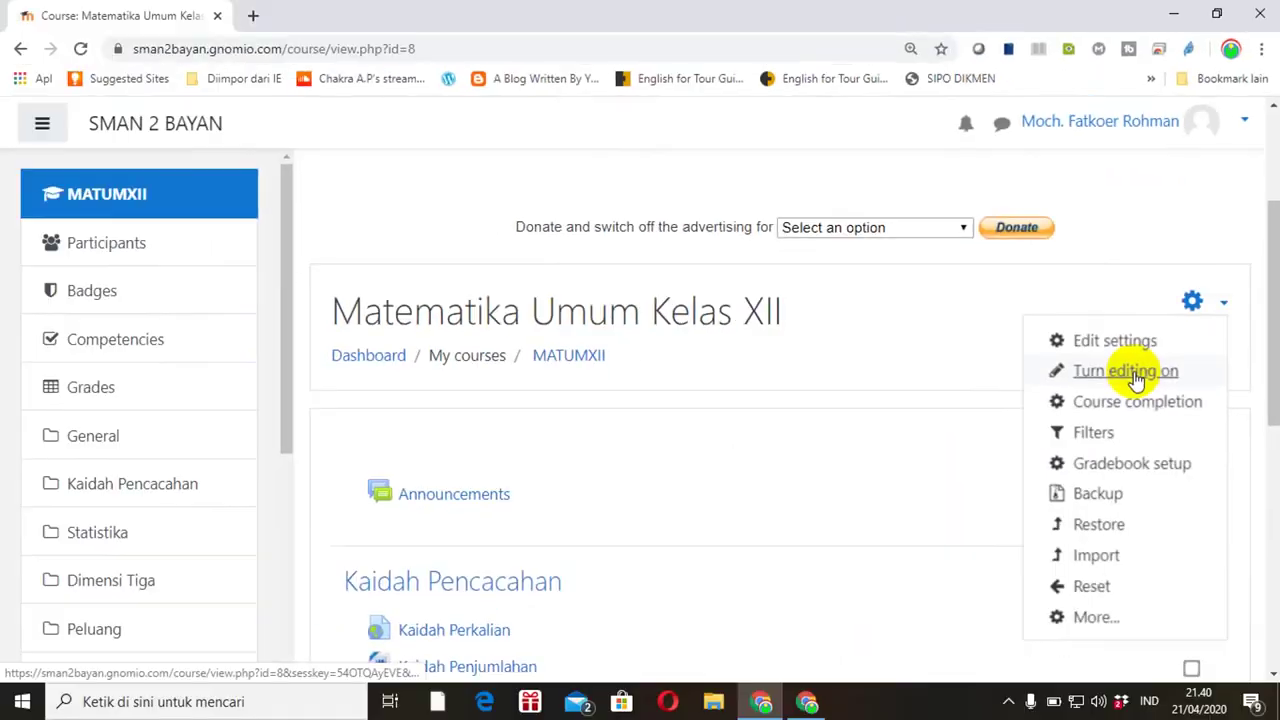
left_click(1135, 376)
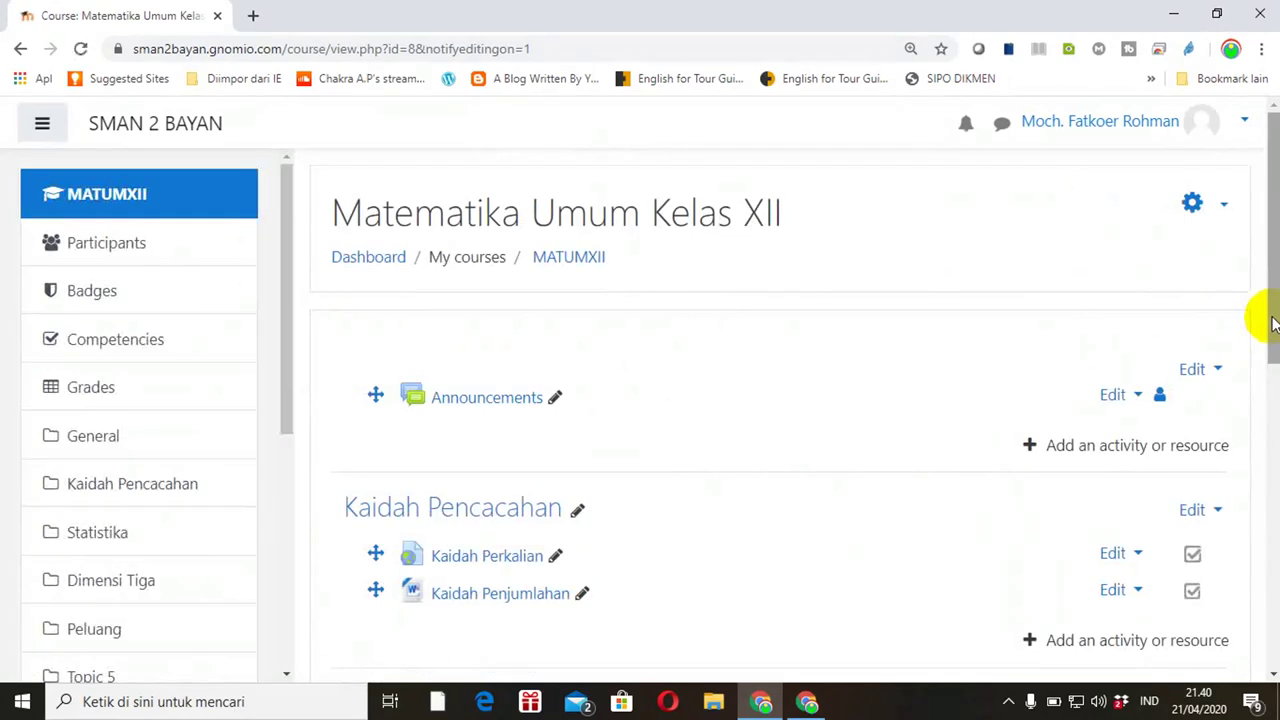
Add a new Assignment activity to the Kaidah Pencacahan section
left_click_drag(1272, 322, 1260, 400)
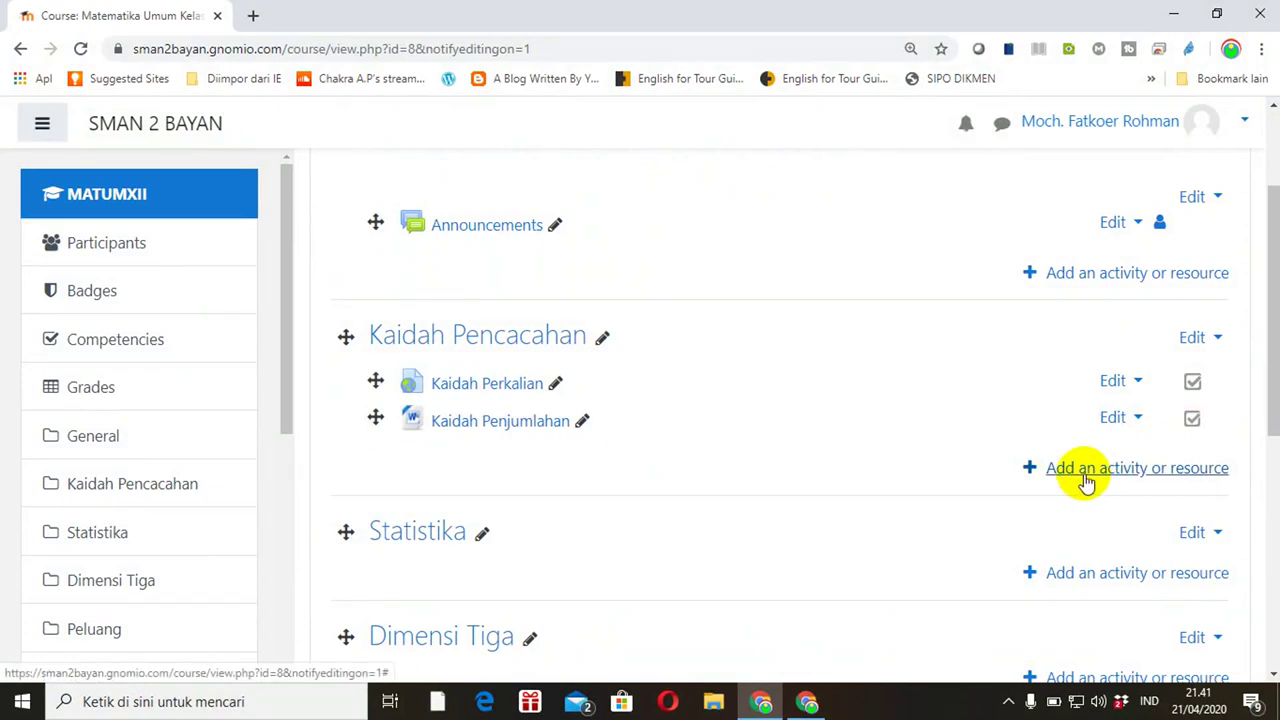
left_click(1086, 480)
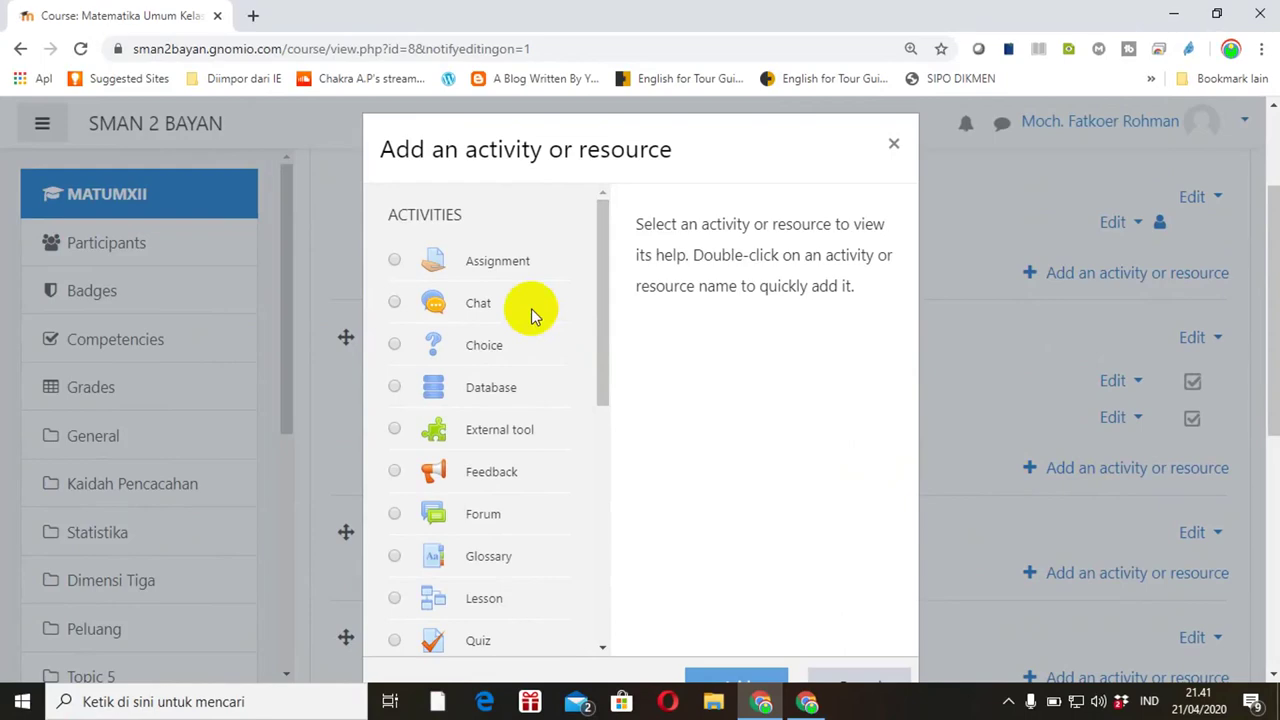
left_click(394, 261)
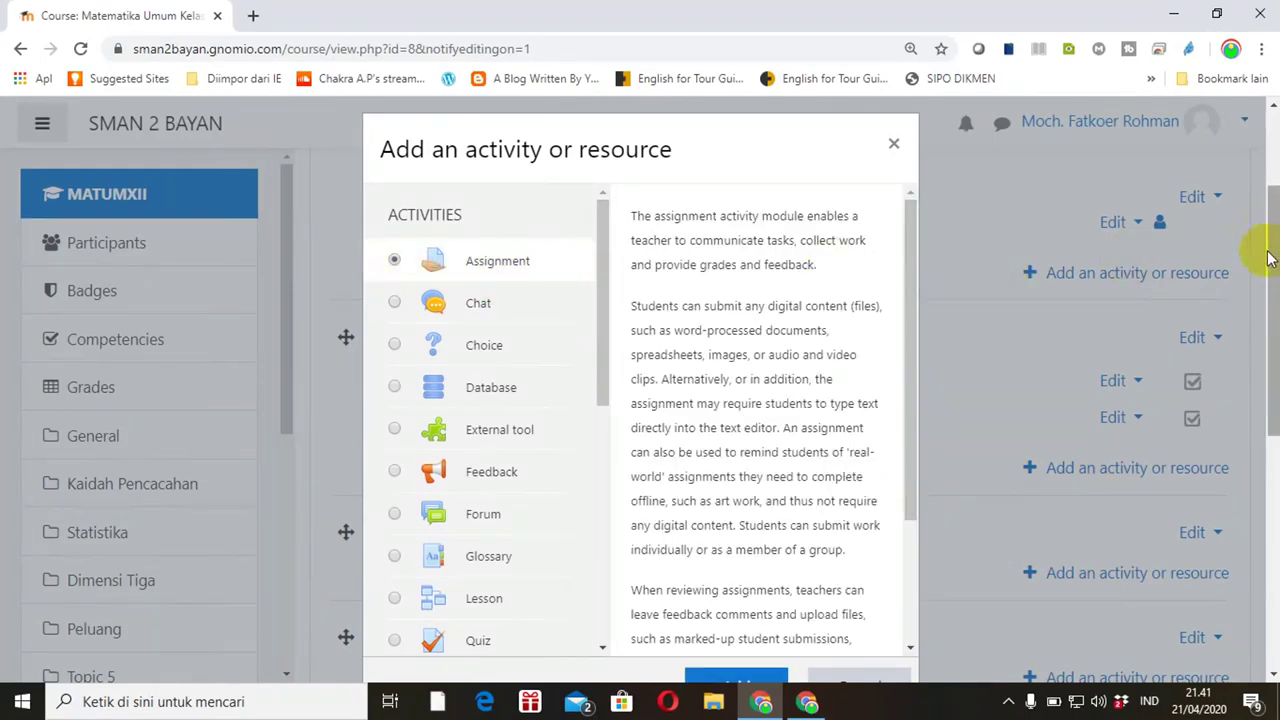
left_click_drag(1266, 258, 1268, 342)
left_click(724, 487)
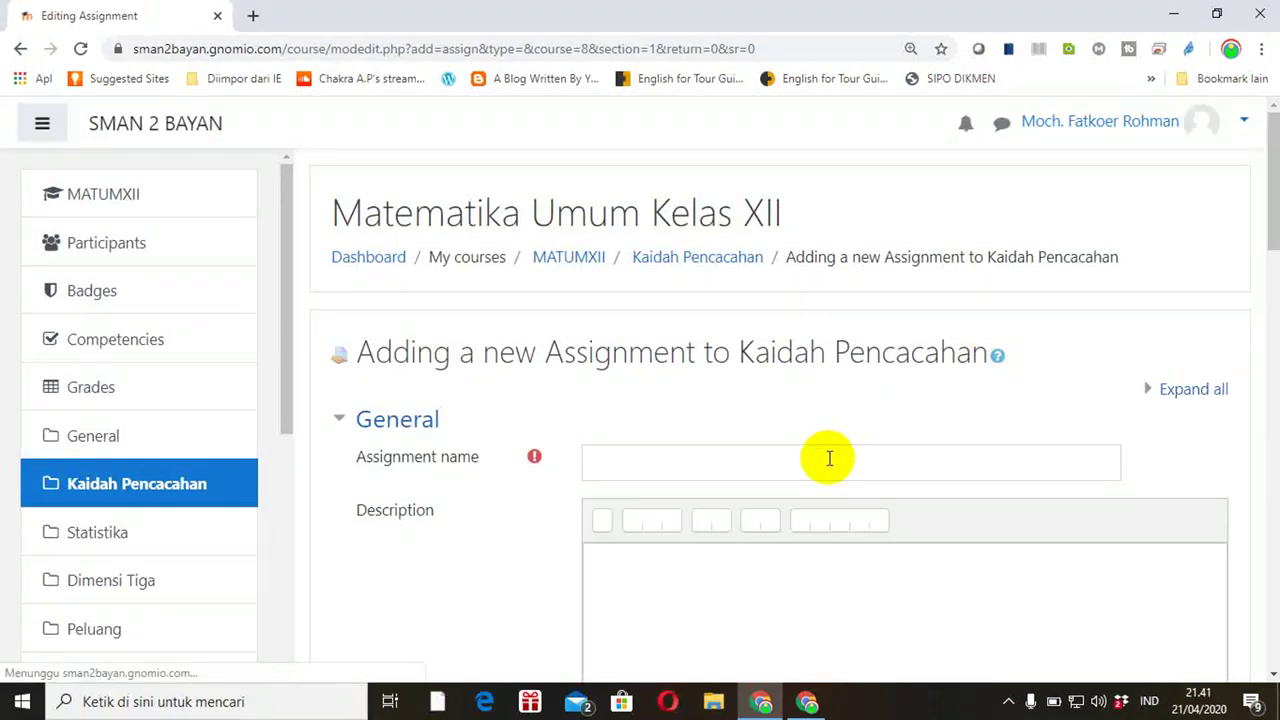
Name the assignment "Tugas 1: Kaidah Perkalian"
left_click(829, 458)
type("Tugas 1")
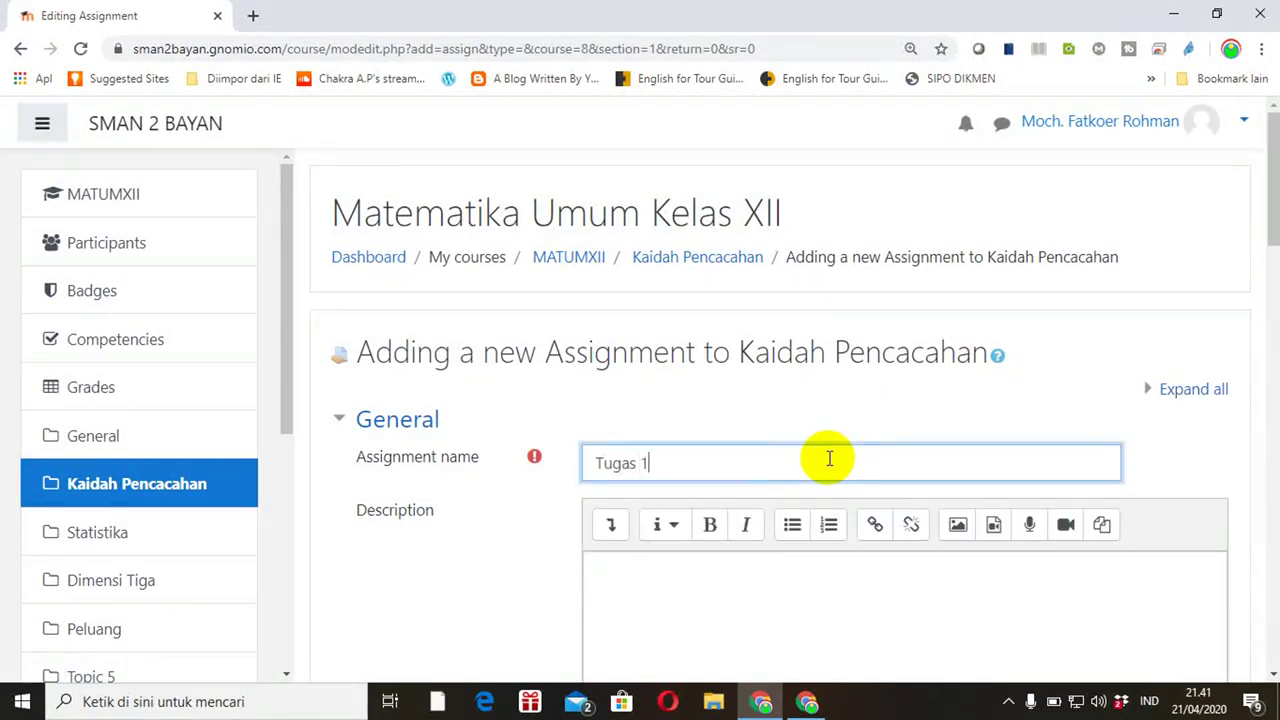
type(": Kaidah Perkalian")
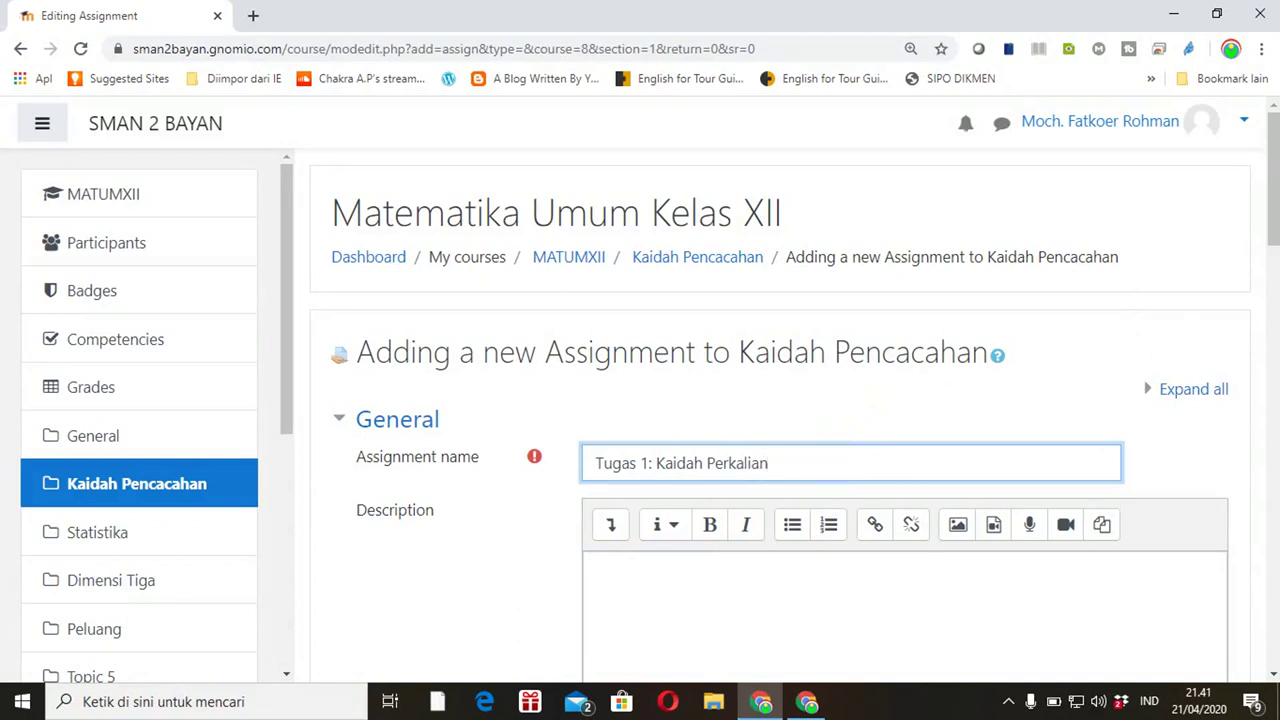
Enter the assignment description: a first name followed by "mempunyai 3 baju dan 2 rok. Bila dia memakai keduanya, berapa pasangan yang akan dipilih?"
left_click_drag(1261, 112, 1268, 252)
left_click(780, 352)
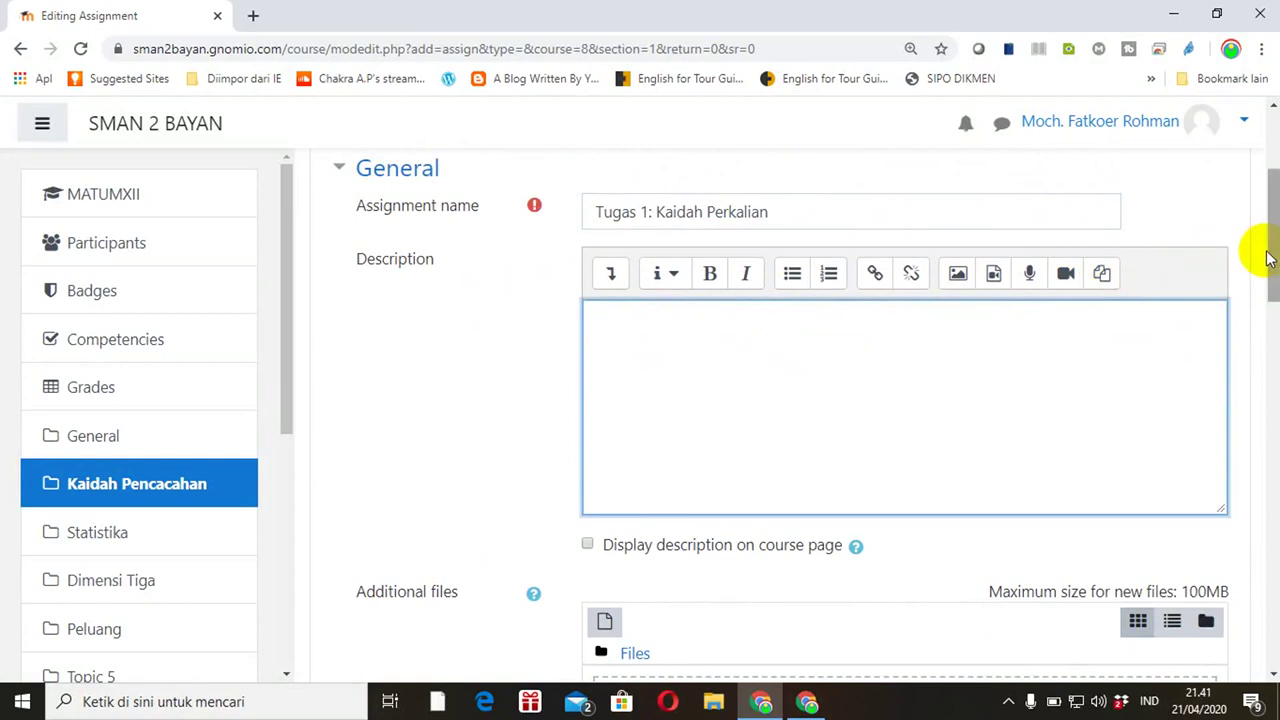
left_click_drag(1266, 251, 1265, 301)
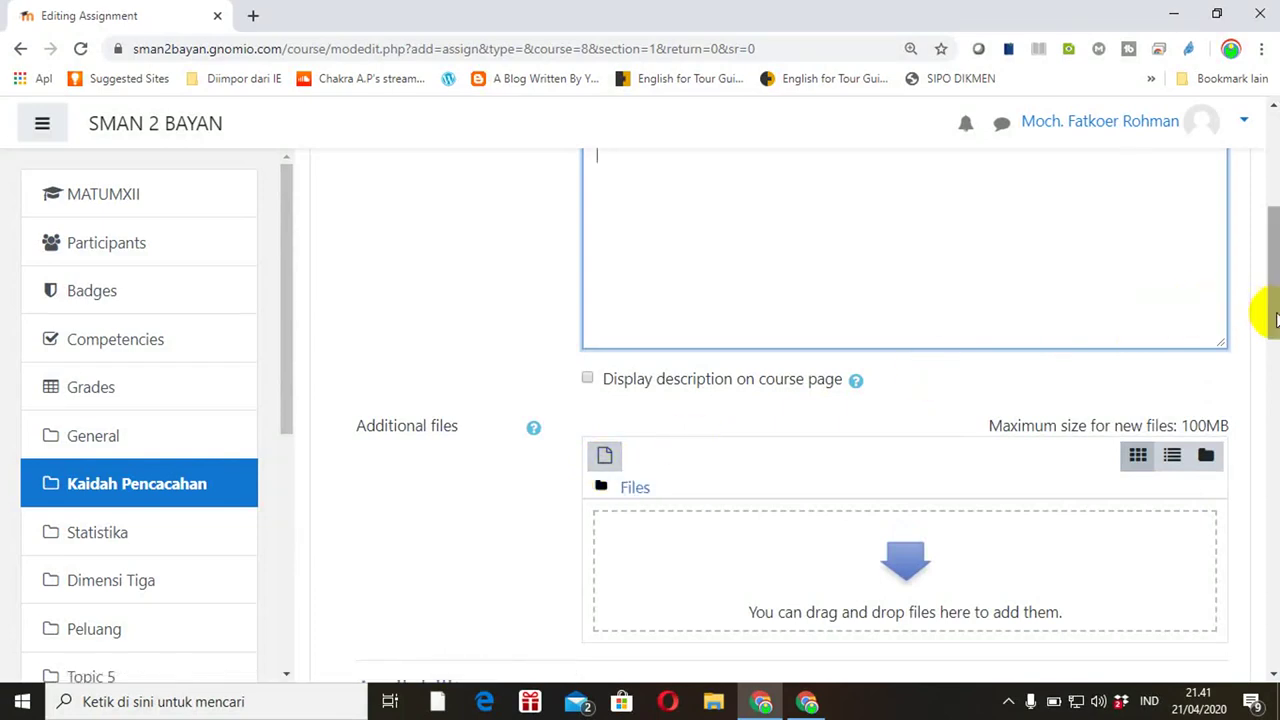
left_click_drag(1275, 318, 1261, 257)
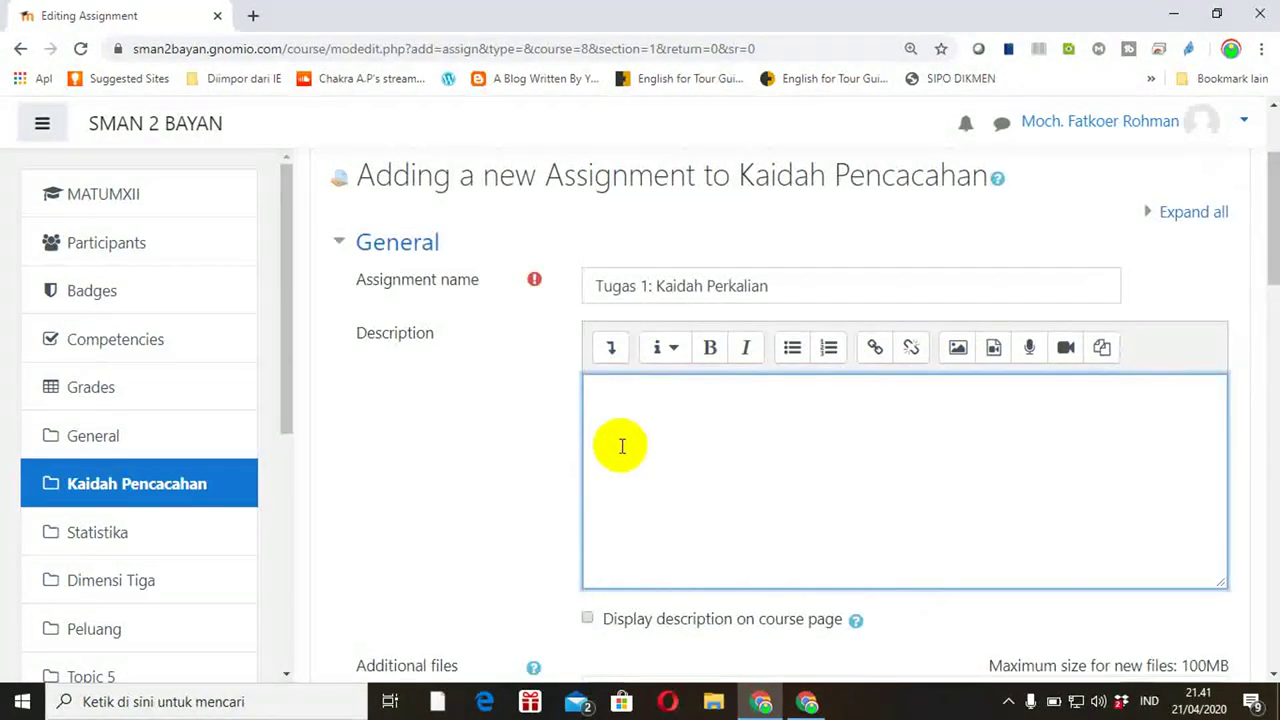
type("Susi mempunyai 3 baju dan 2 rok. Bila dia memakai keduanya, berapa pasangan yang akan dipilih?")
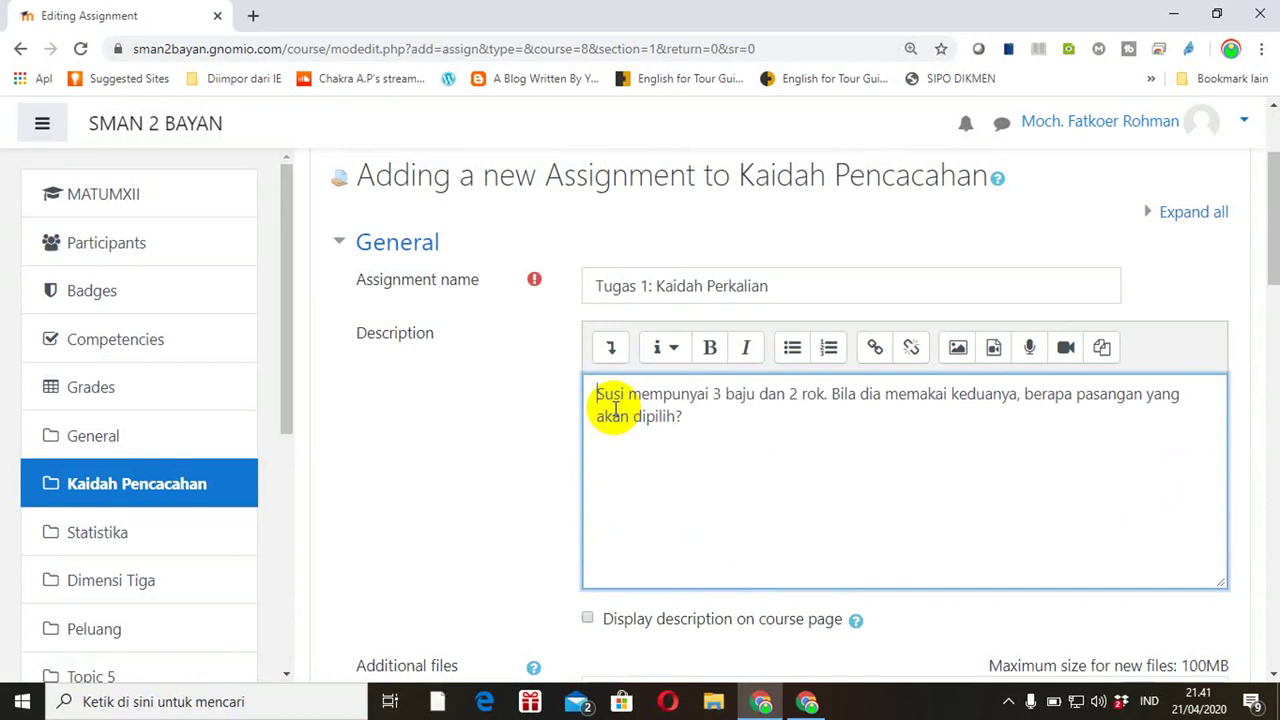
left_click(719, 416)
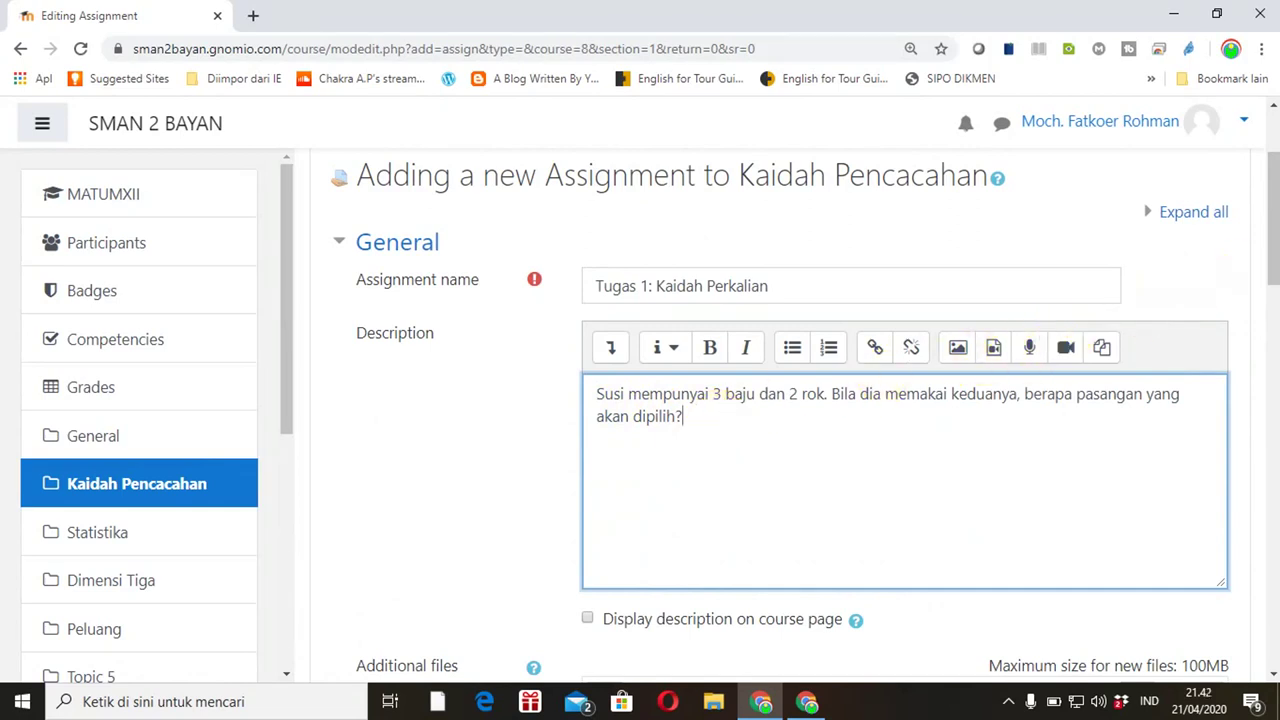
Disable the Allow submissions from and Remind me to grade by dates in the assignment's availability settings
left_click_drag(1271, 229, 1260, 374)
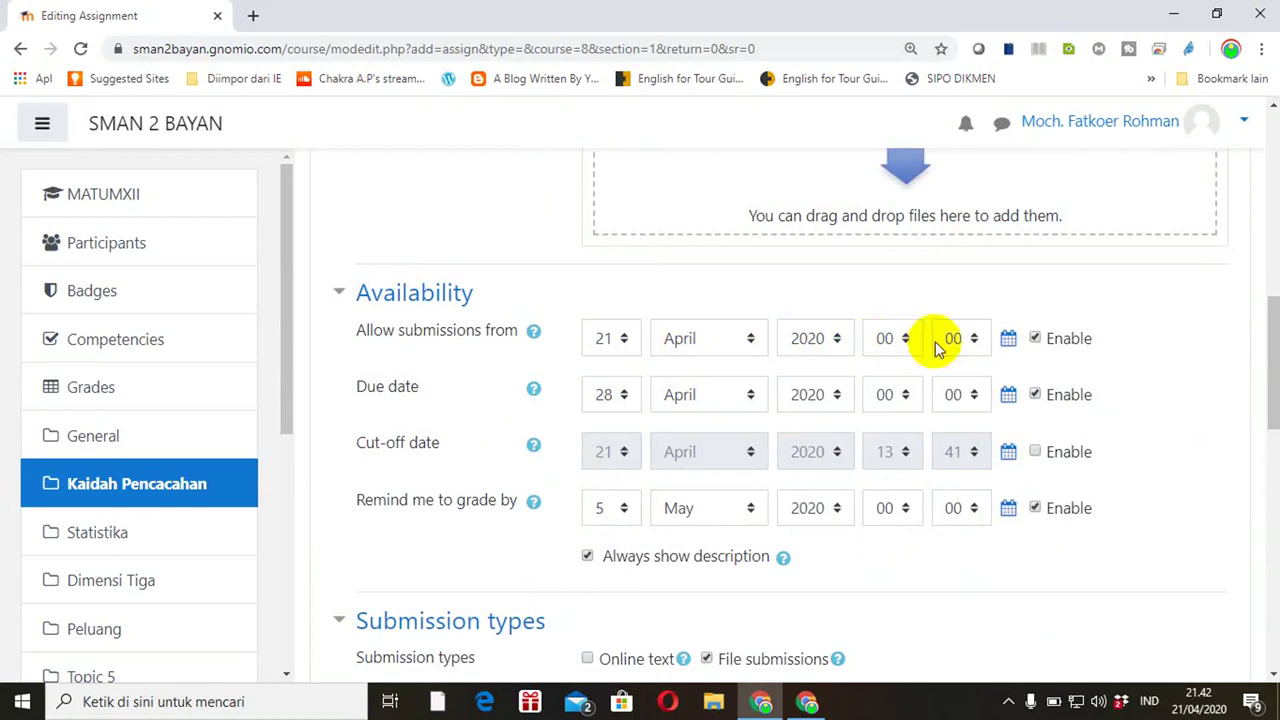
left_click(1035, 340)
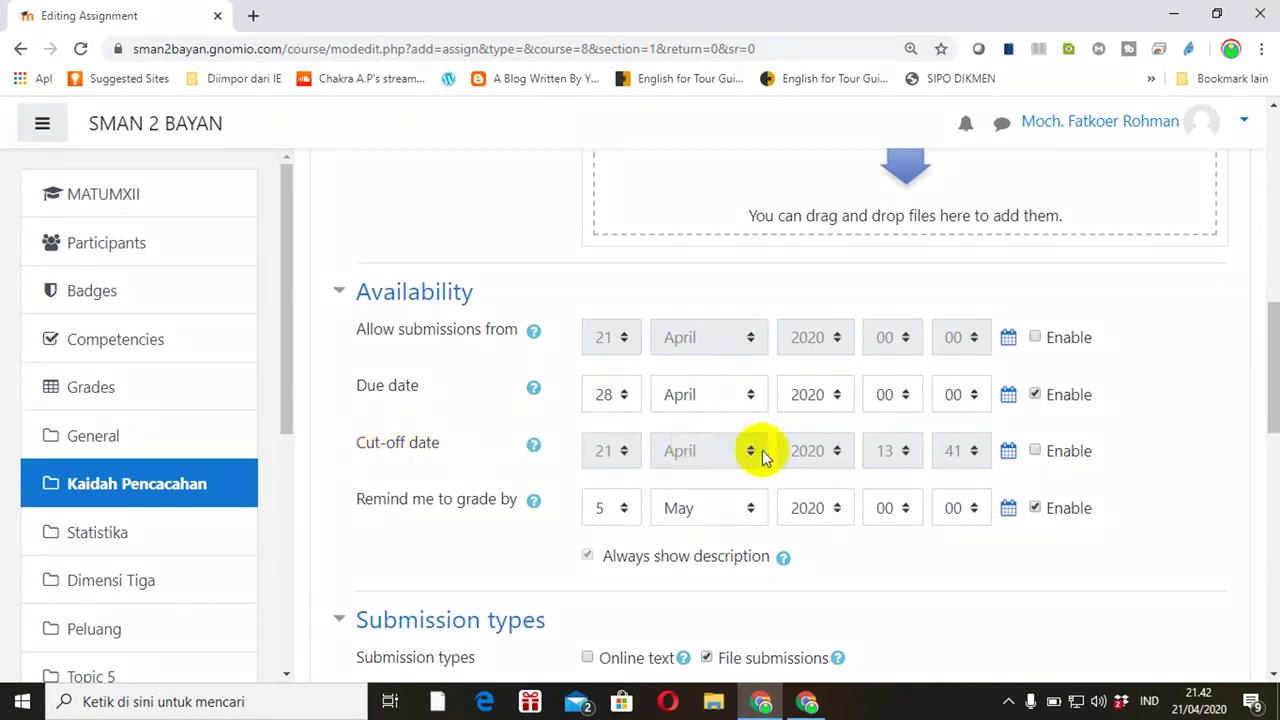
left_click(1036, 451)
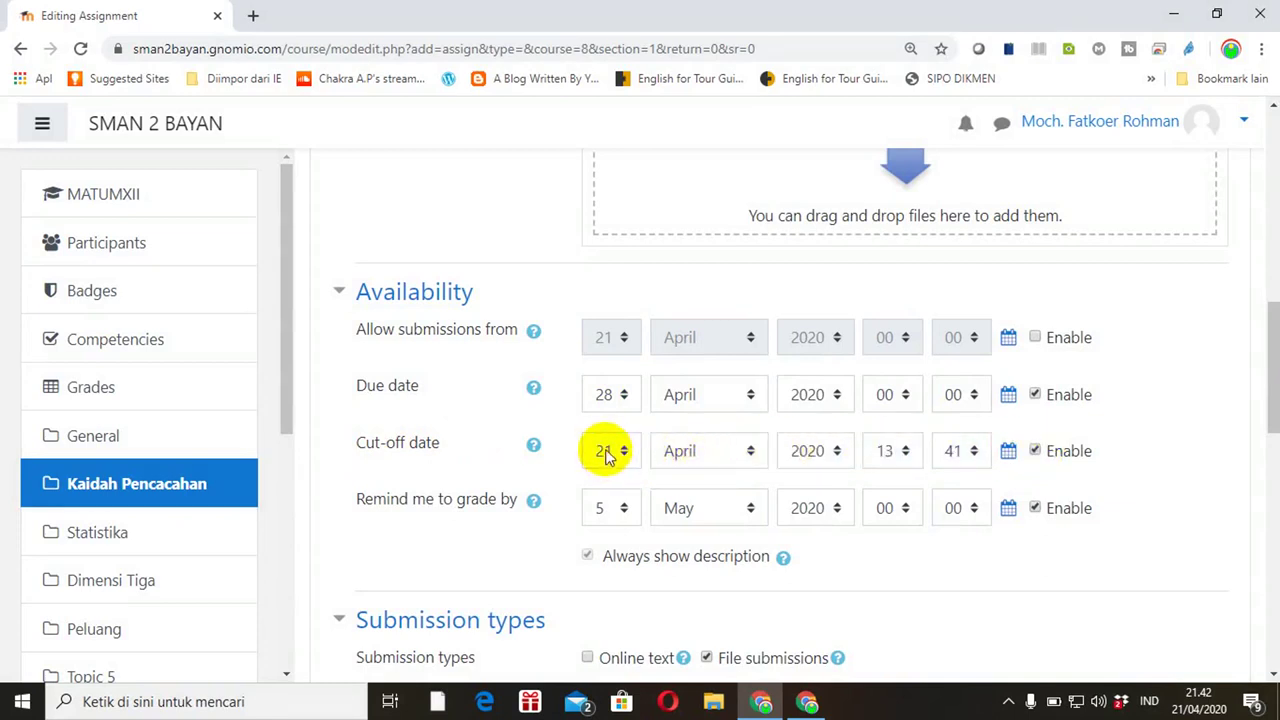
left_click(1036, 453)
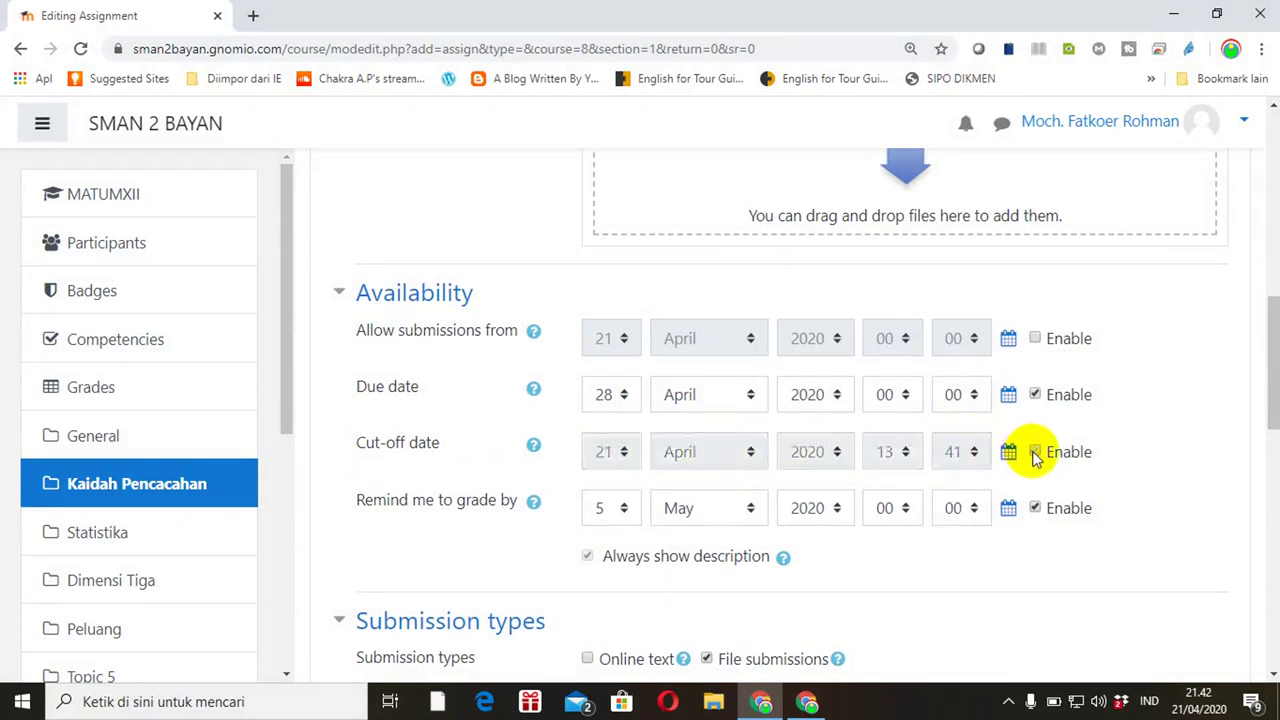
left_click(1036, 510)
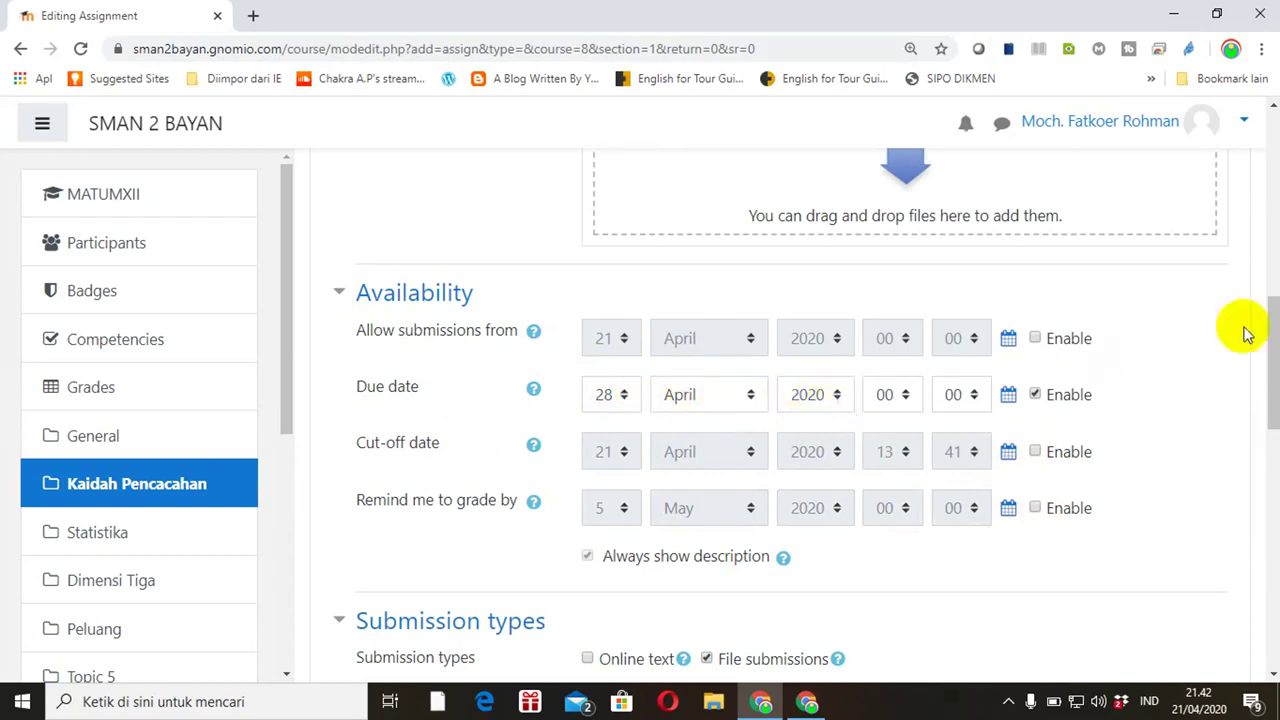
Limit file submissions to 4 uploaded files and a maximum size of 5MB, and save the assignment, returning to the course
left_click_drag(1273, 315, 1272, 398)
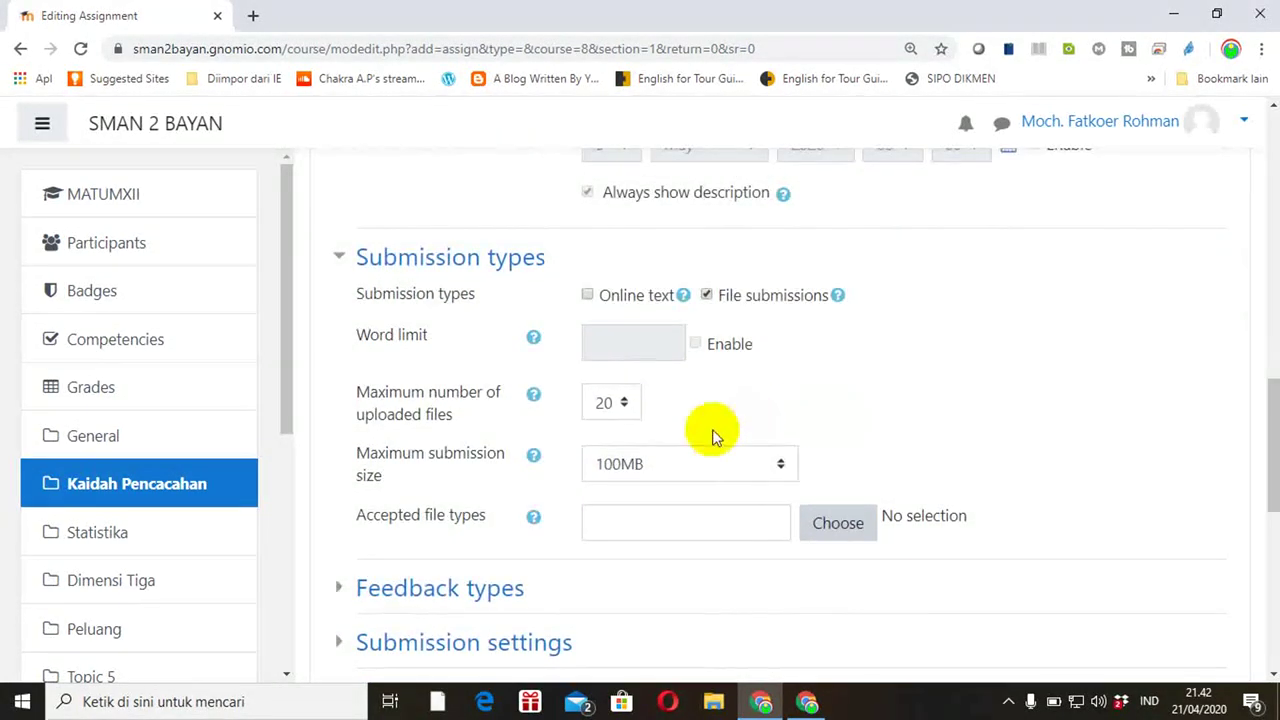
left_click(624, 410)
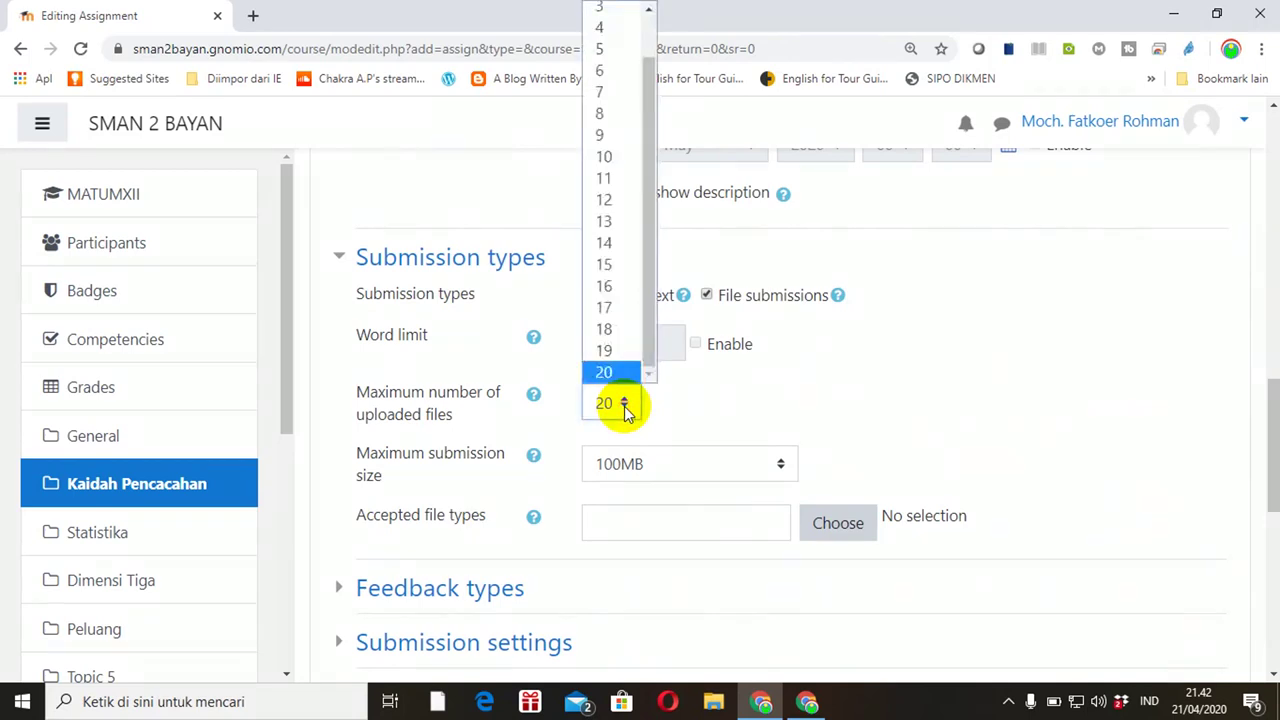
left_click(598, 28)
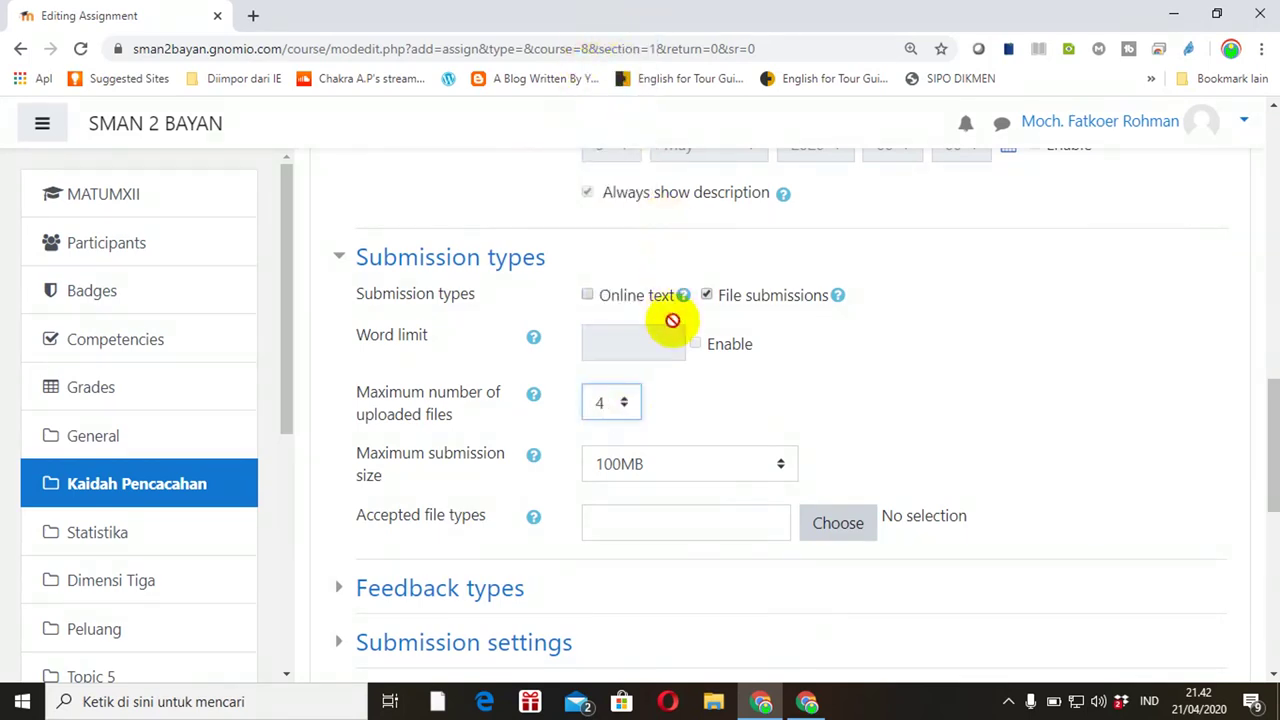
left_click(780, 468)
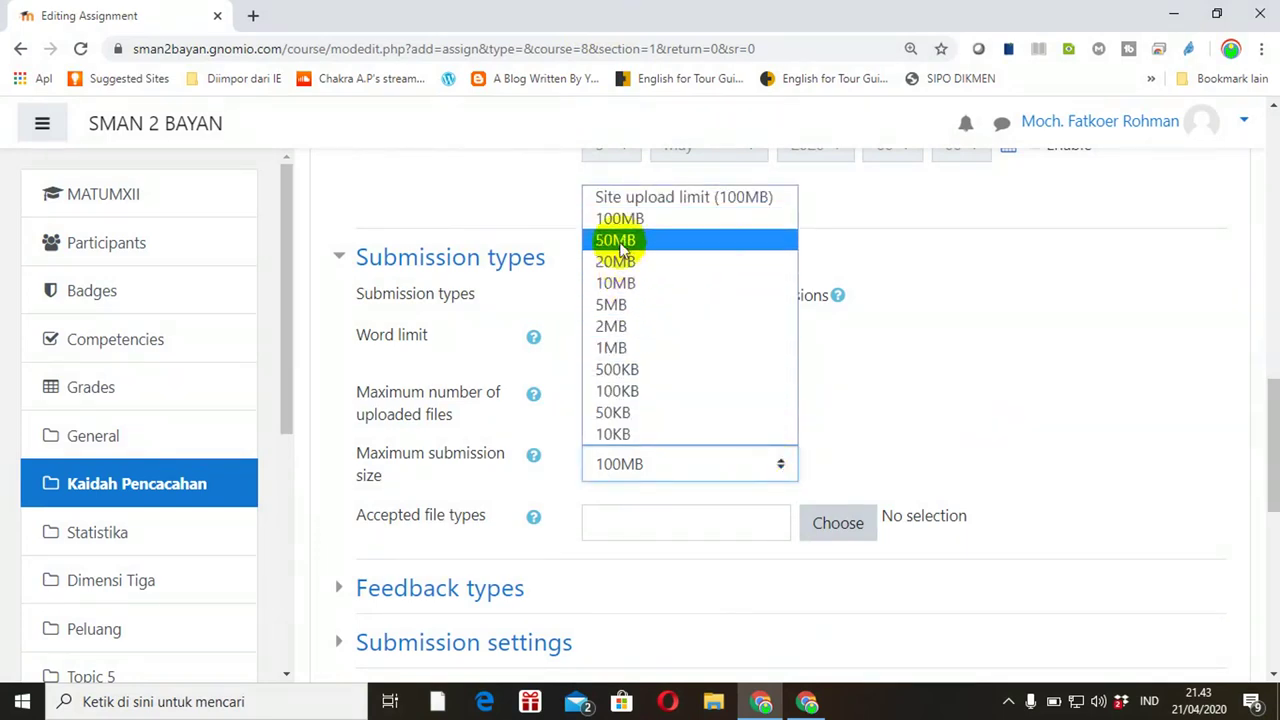
left_click(612, 305)
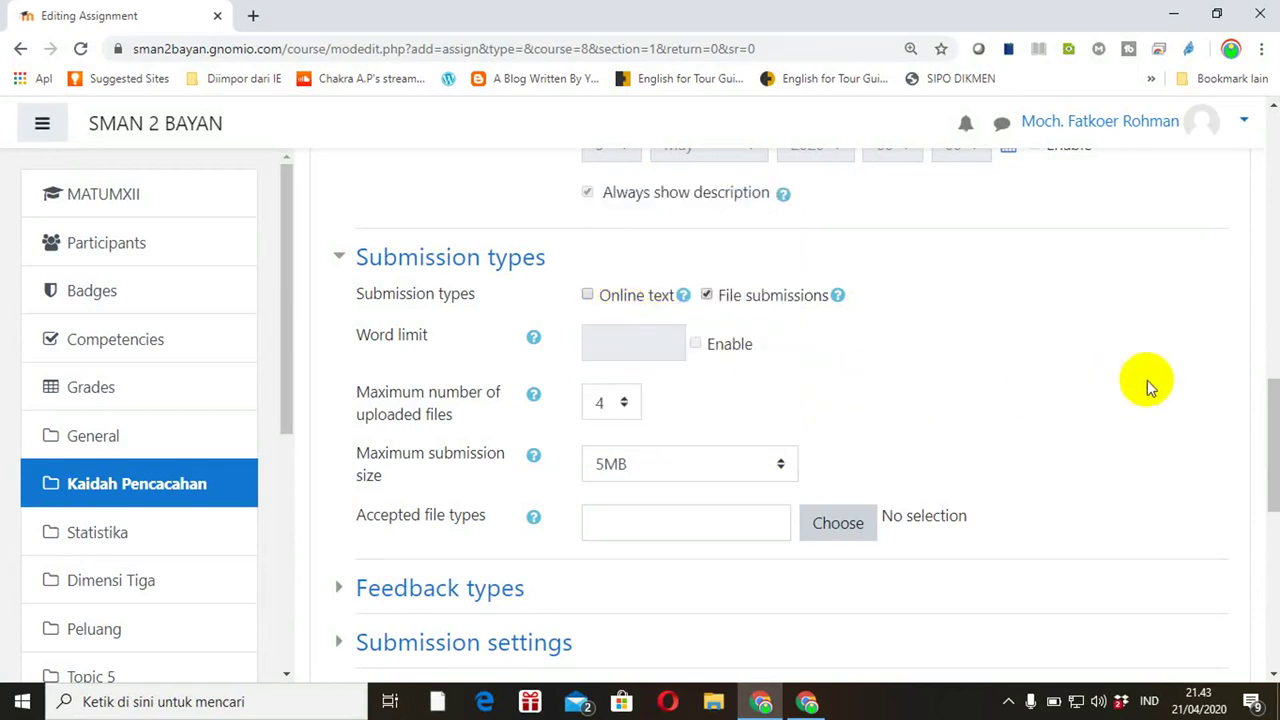
left_click_drag(1270, 400, 1263, 531)
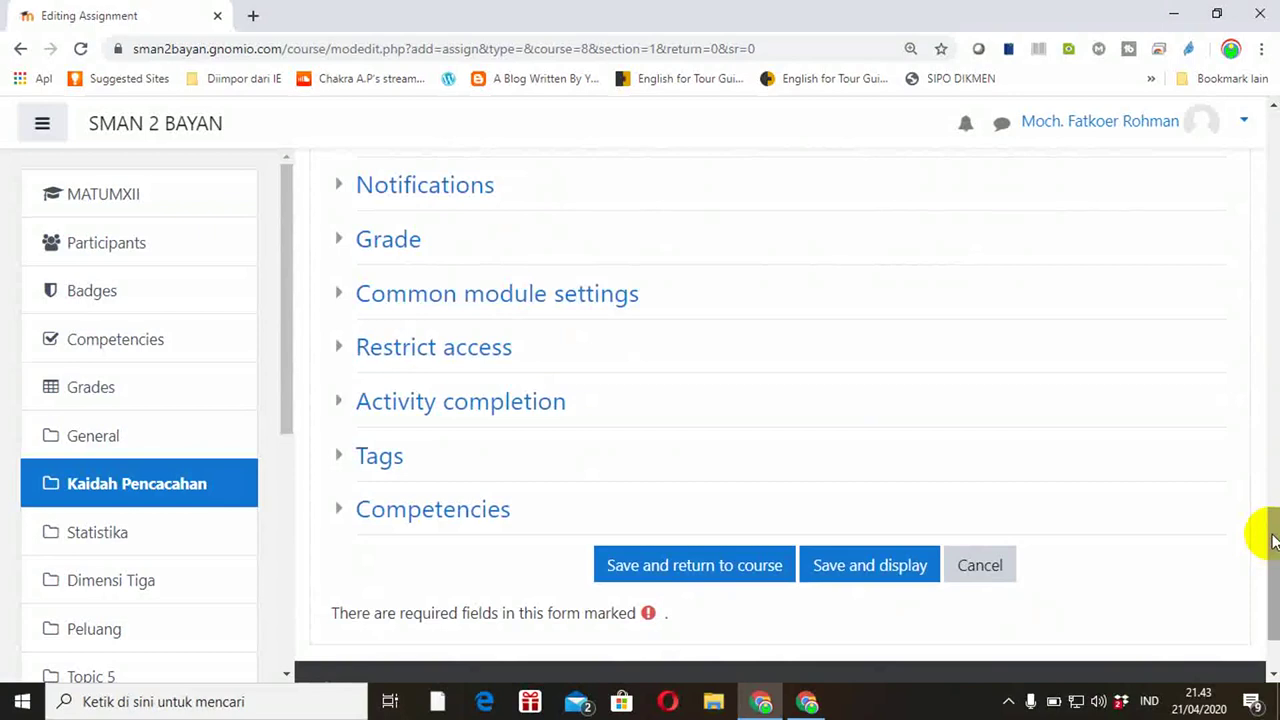
left_click(708, 576)
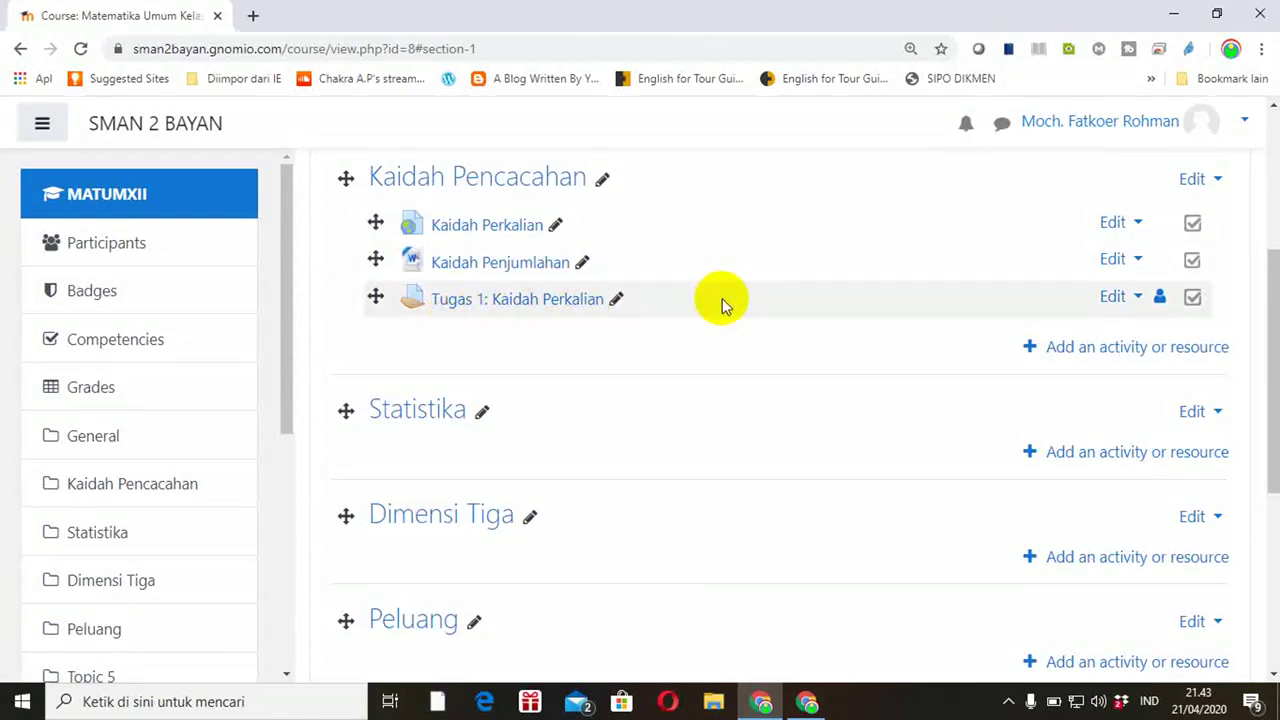
Add a new Label resource to the Kaidah Pencacahan section
left_click(1108, 349)
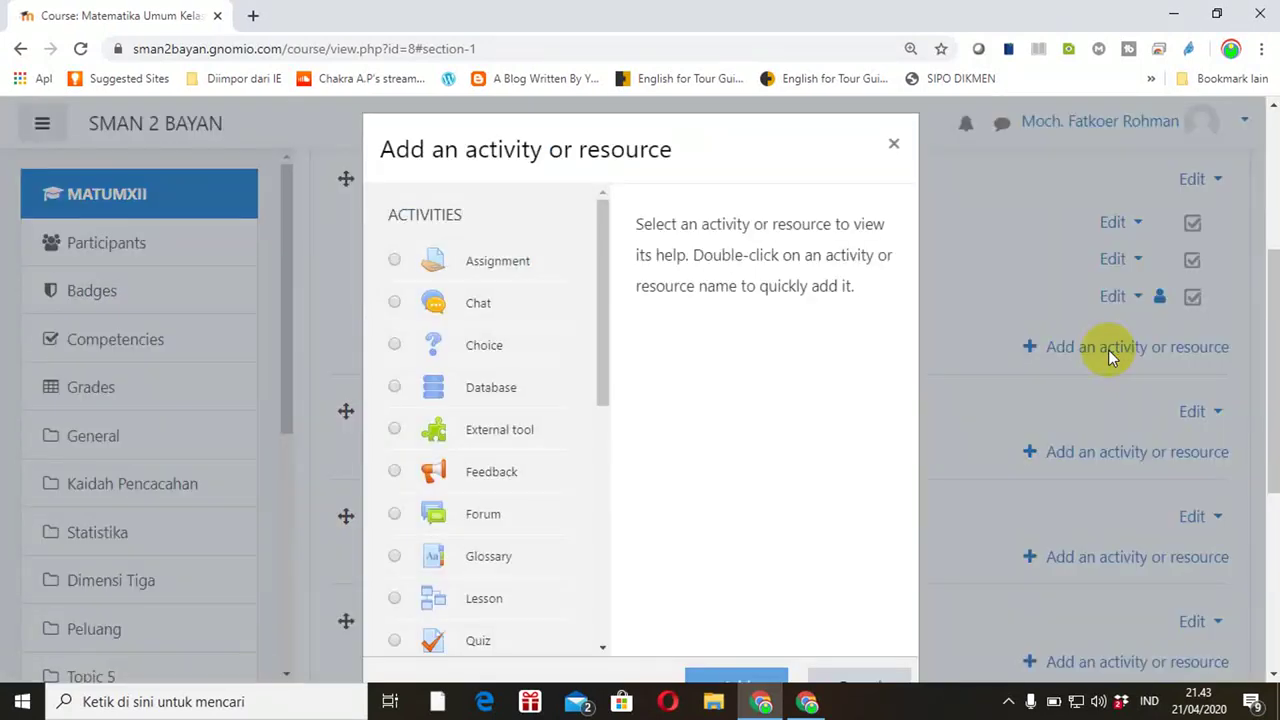
left_click_drag(608, 275, 594, 543)
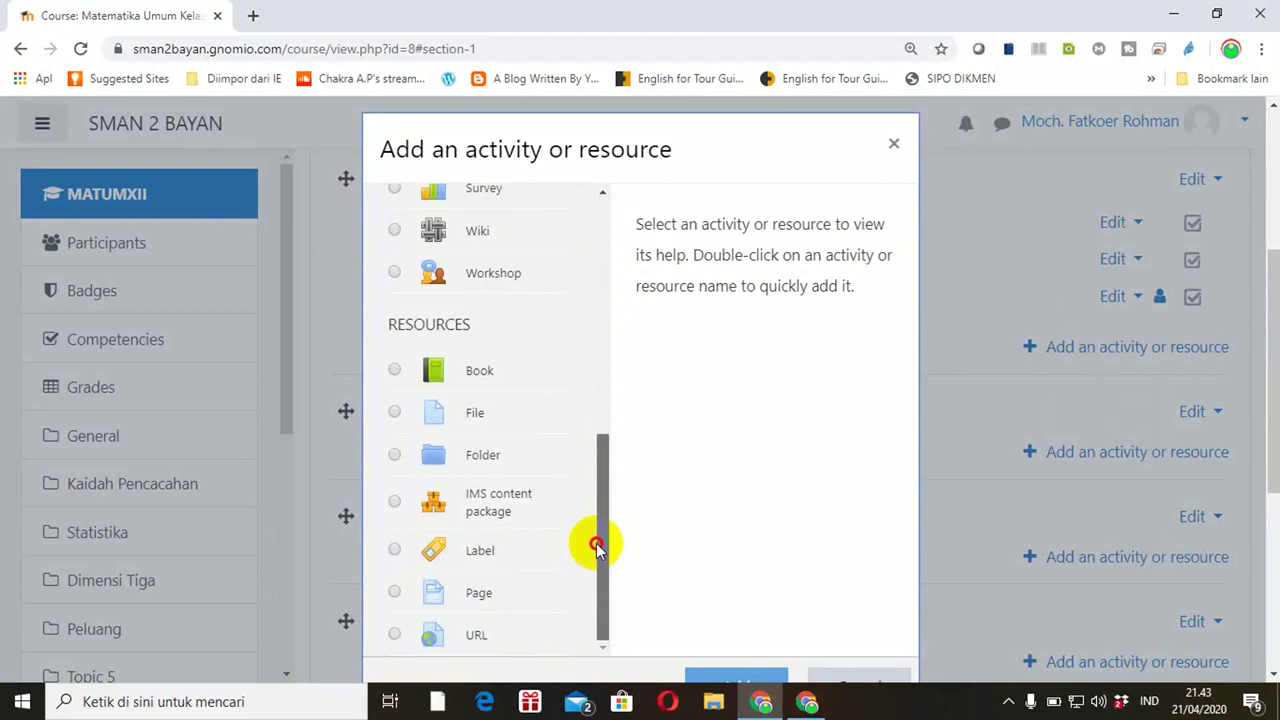
left_click(396, 551)
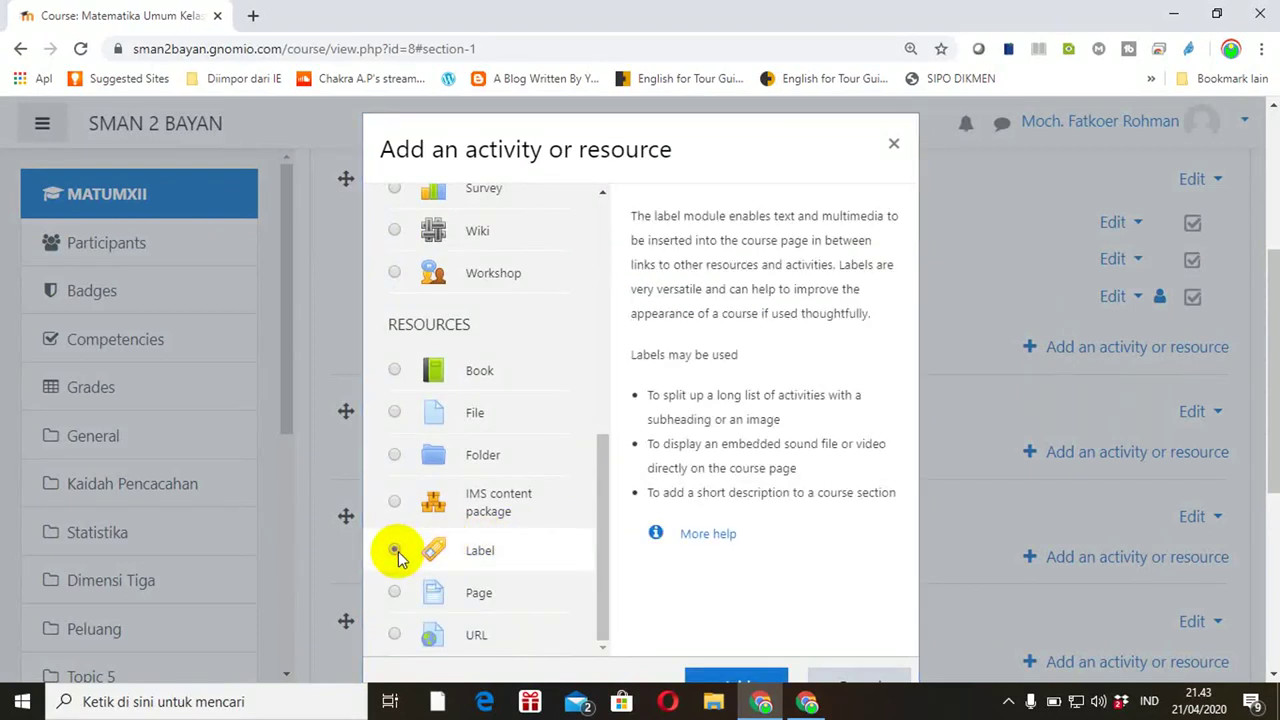
left_click_drag(1275, 330, 1157, 409)
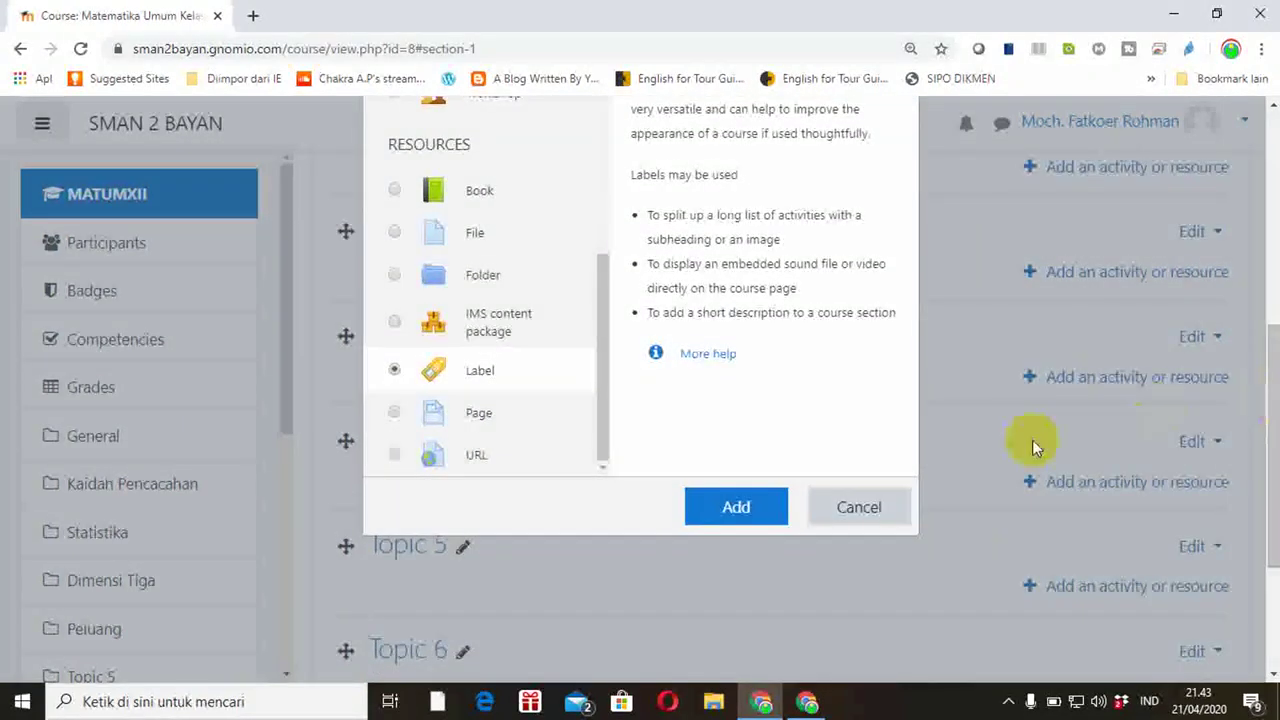
left_click(738, 510)
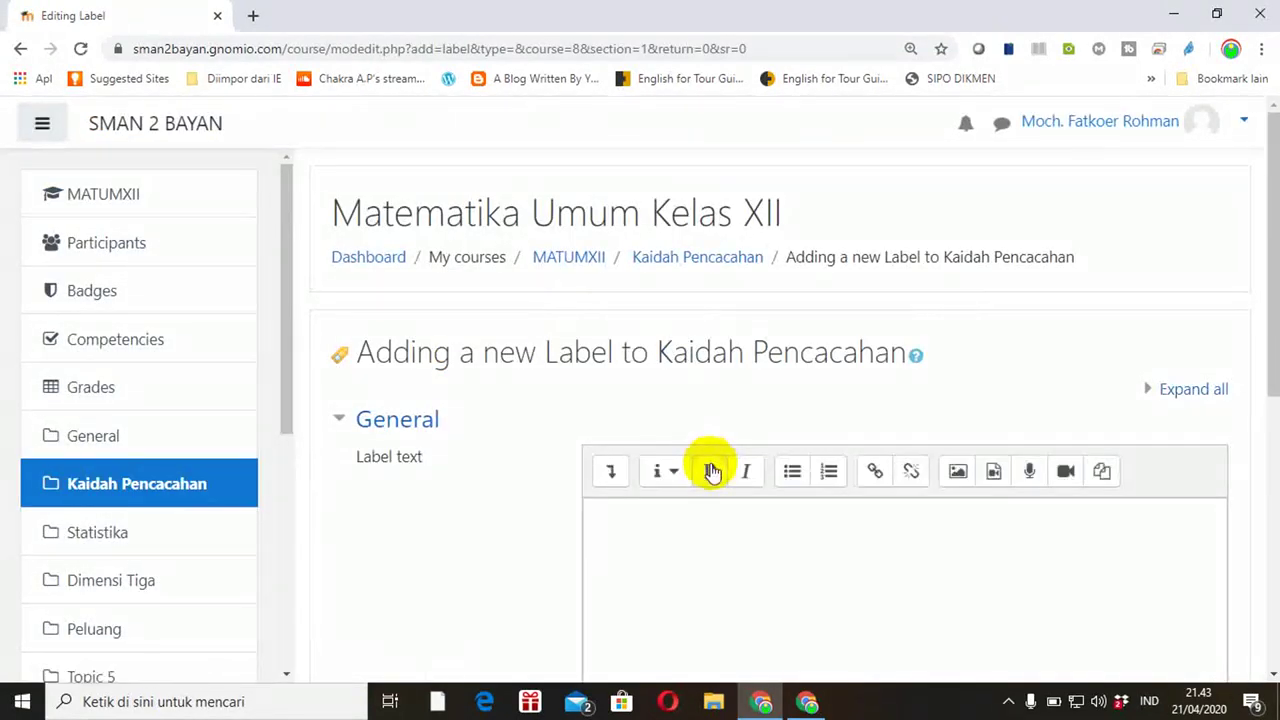
Enter "Tugas" as the label text and save the label, returning to the course
left_click(702, 525)
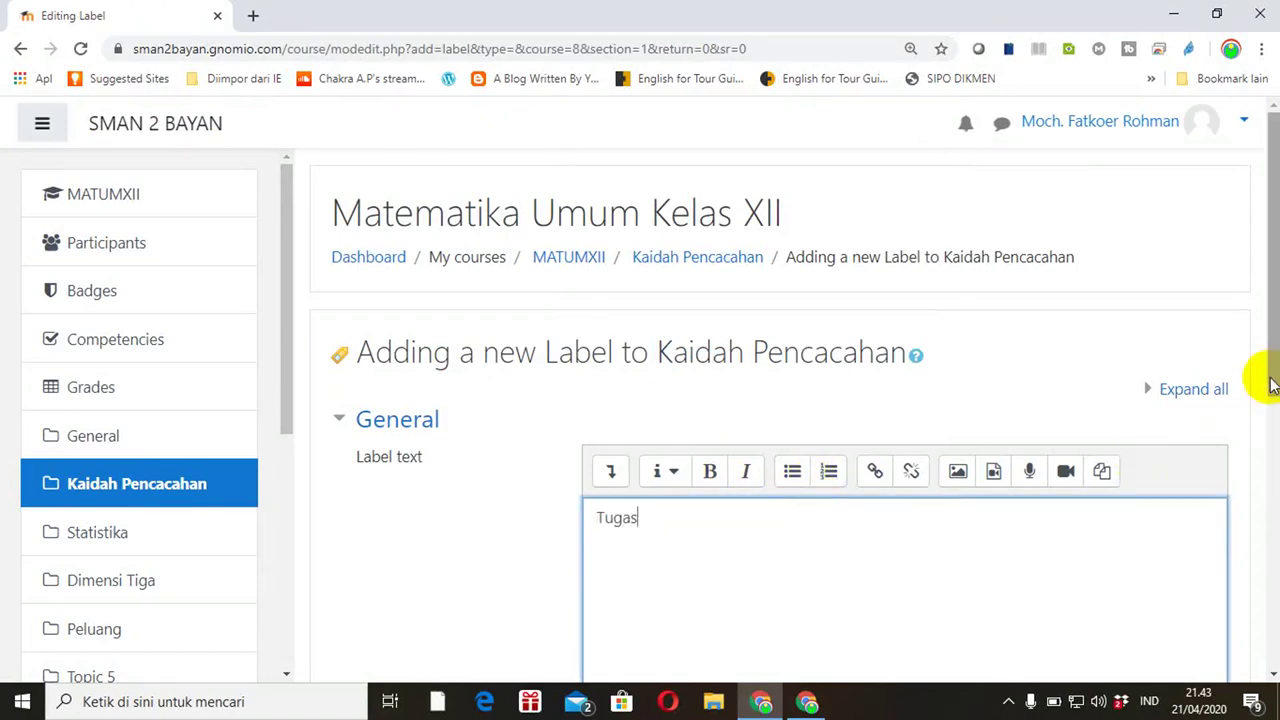
left_click_drag(1270, 356, 1266, 566)
left_click(706, 590)
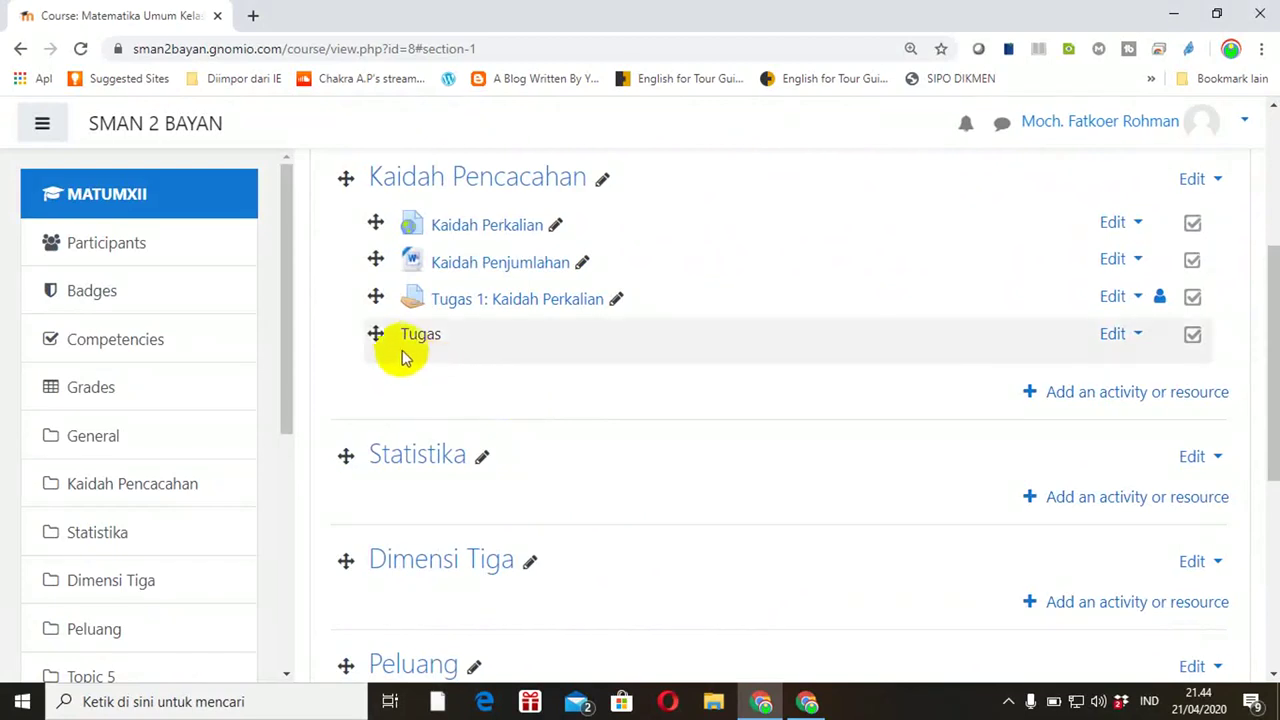
Move the "Tugas" label above the Tugas 1: Kaidah Perkalian assignment and turn off course editing
mouse_move(380, 334)
left_mouse_down()
mouse_move(380, 291)
mouse_move(377, 340)
left_mouse_up()
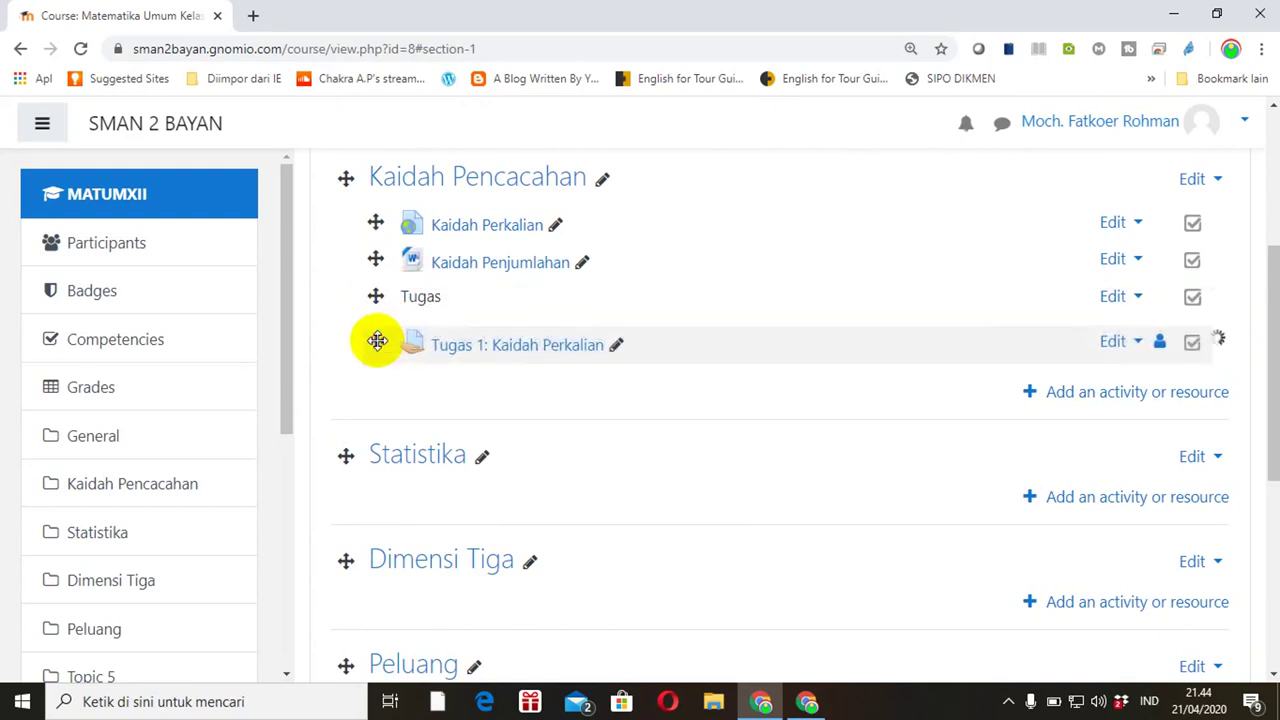
left_click_drag(1270, 335, 1262, 228)
left_click(1224, 209)
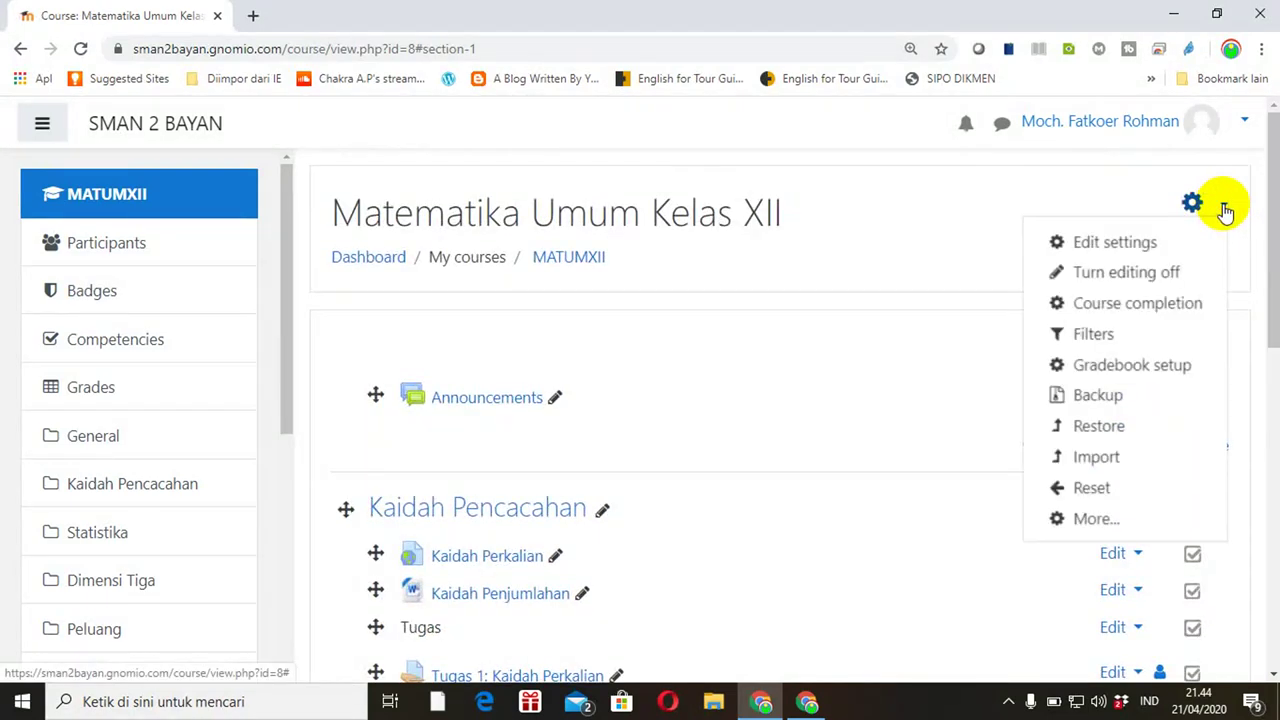
left_click(1117, 283)
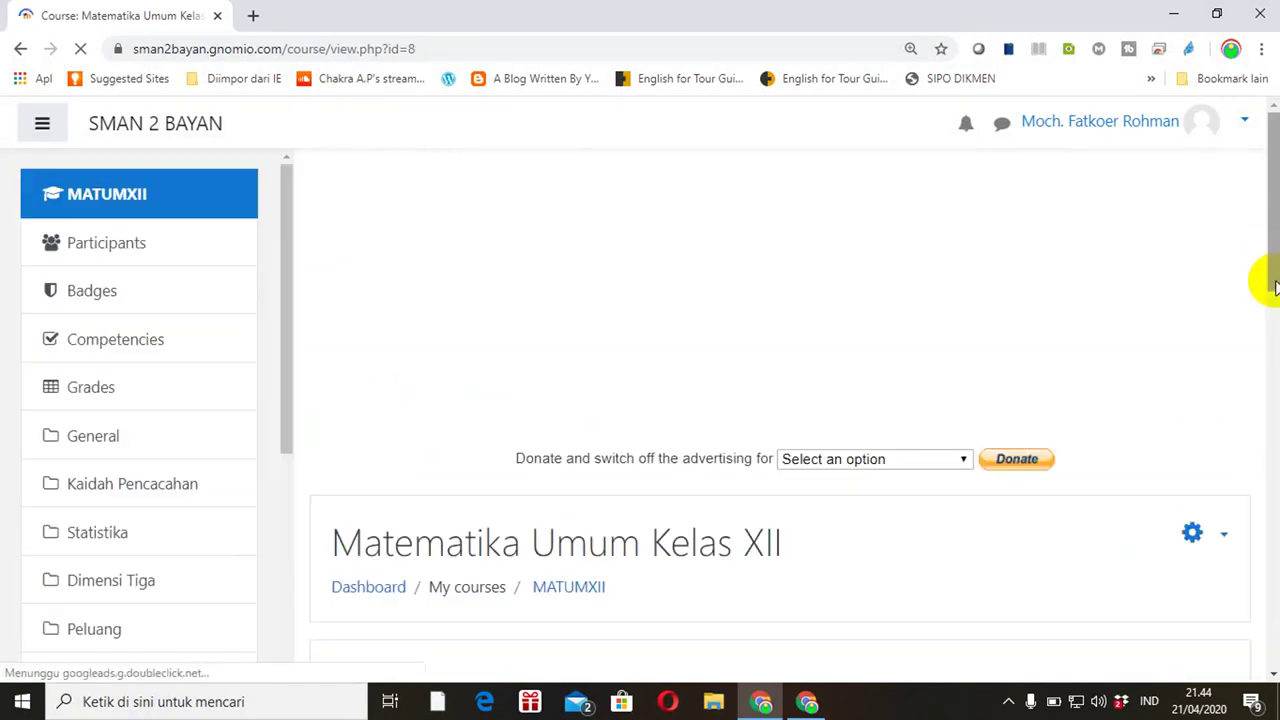
left_click_drag(1274, 281, 1268, 428)
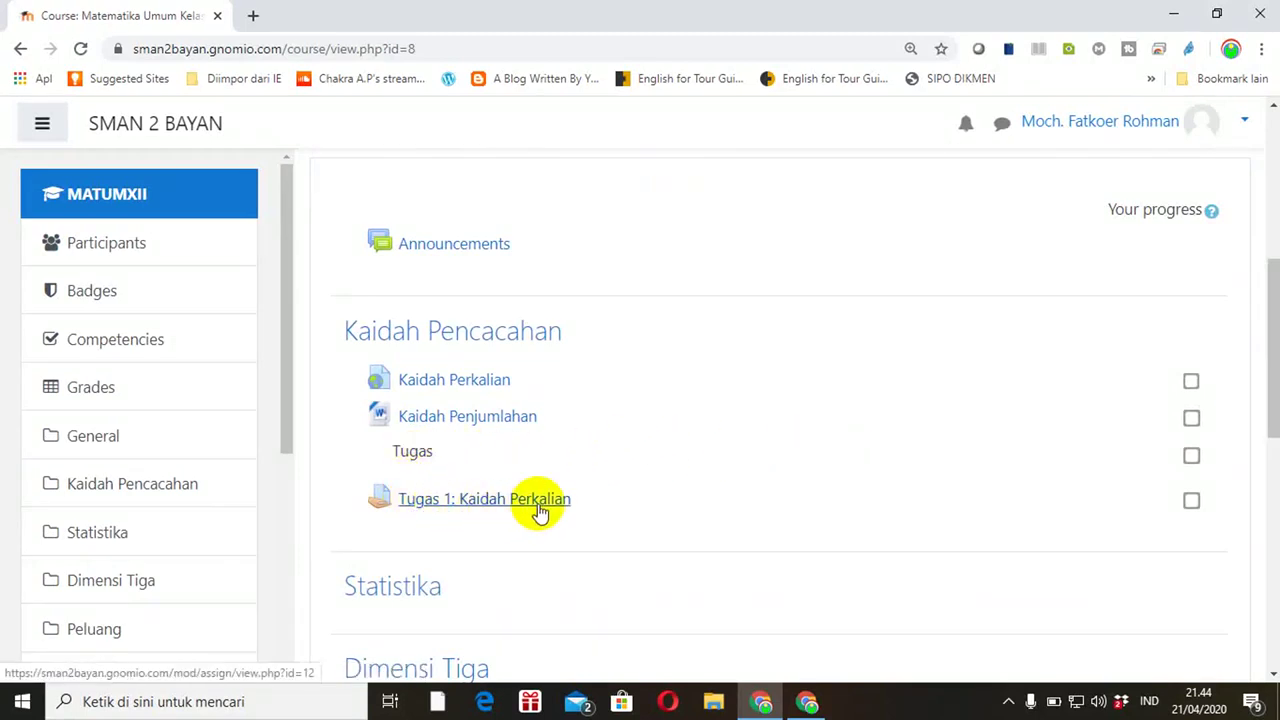
Switch to the browser window with the student account and open the Matematika Umum Kelas XII course from the dashboard
left_click(807, 703)
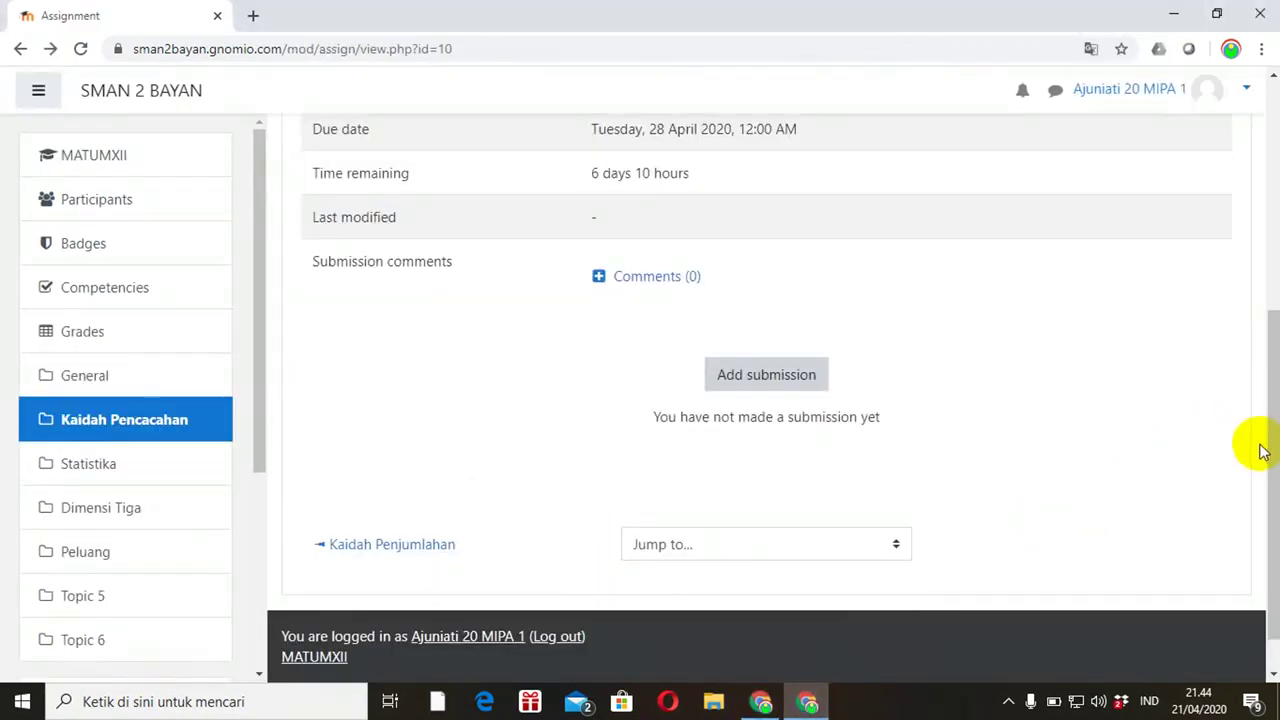
left_click(255, 331)
left_click_drag(255, 331, 246, 430)
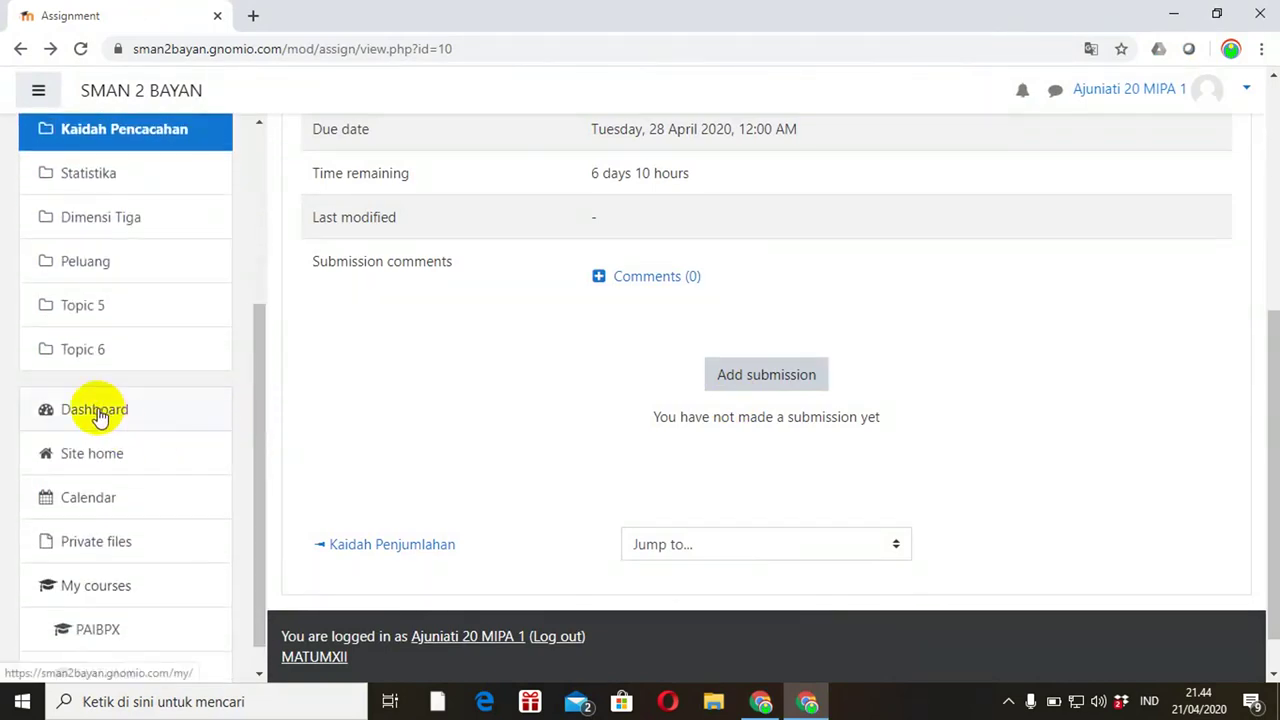
left_click(98, 414)
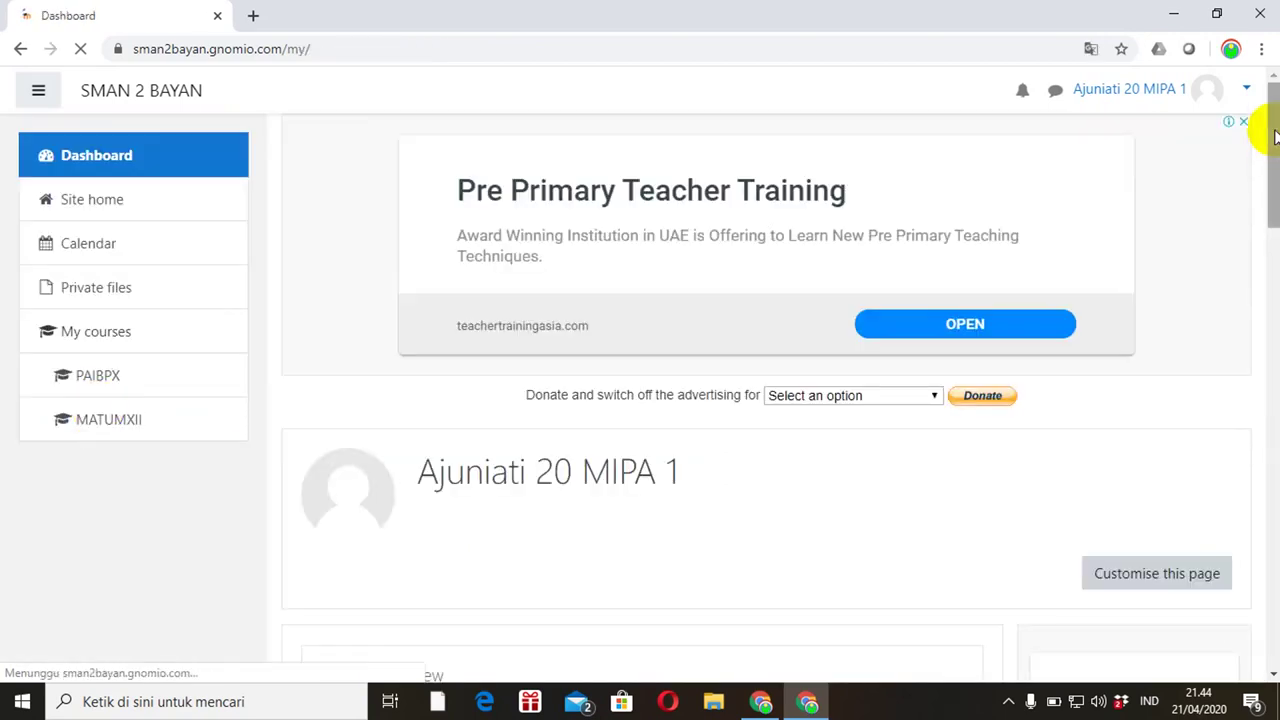
left_click_drag(1260, 126, 1262, 180)
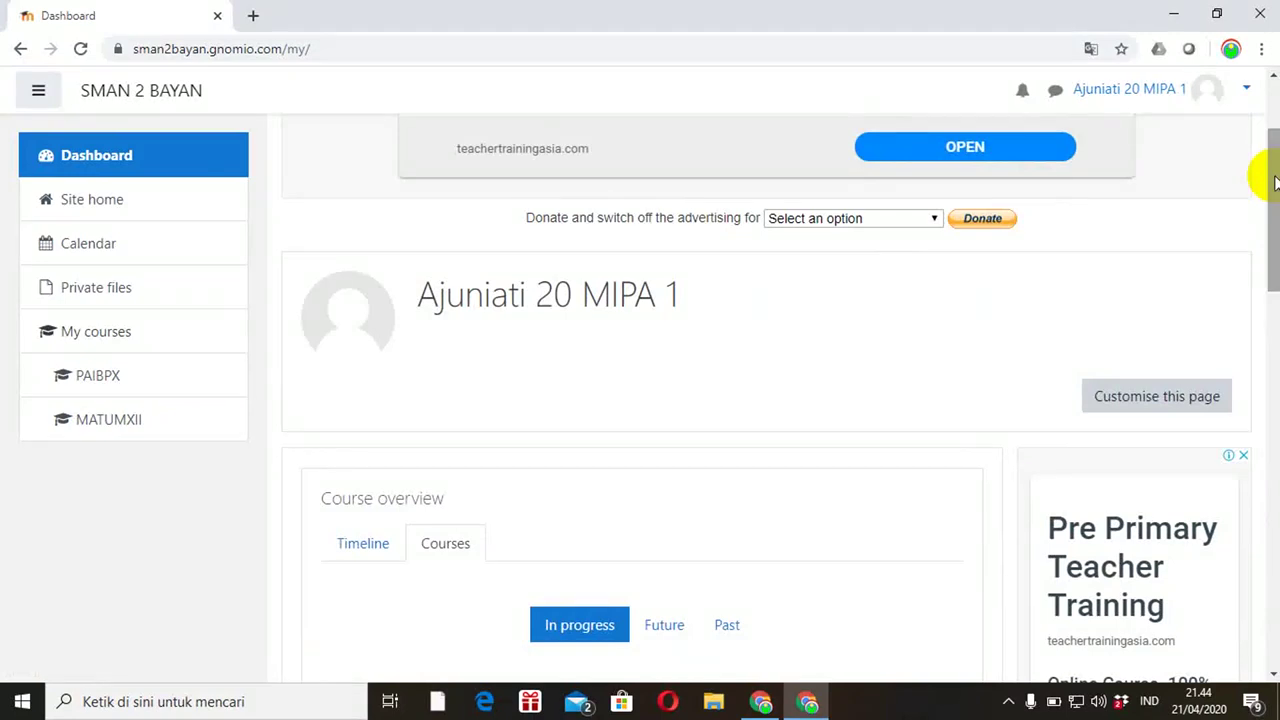
left_click_drag(1268, 180, 1260, 256)
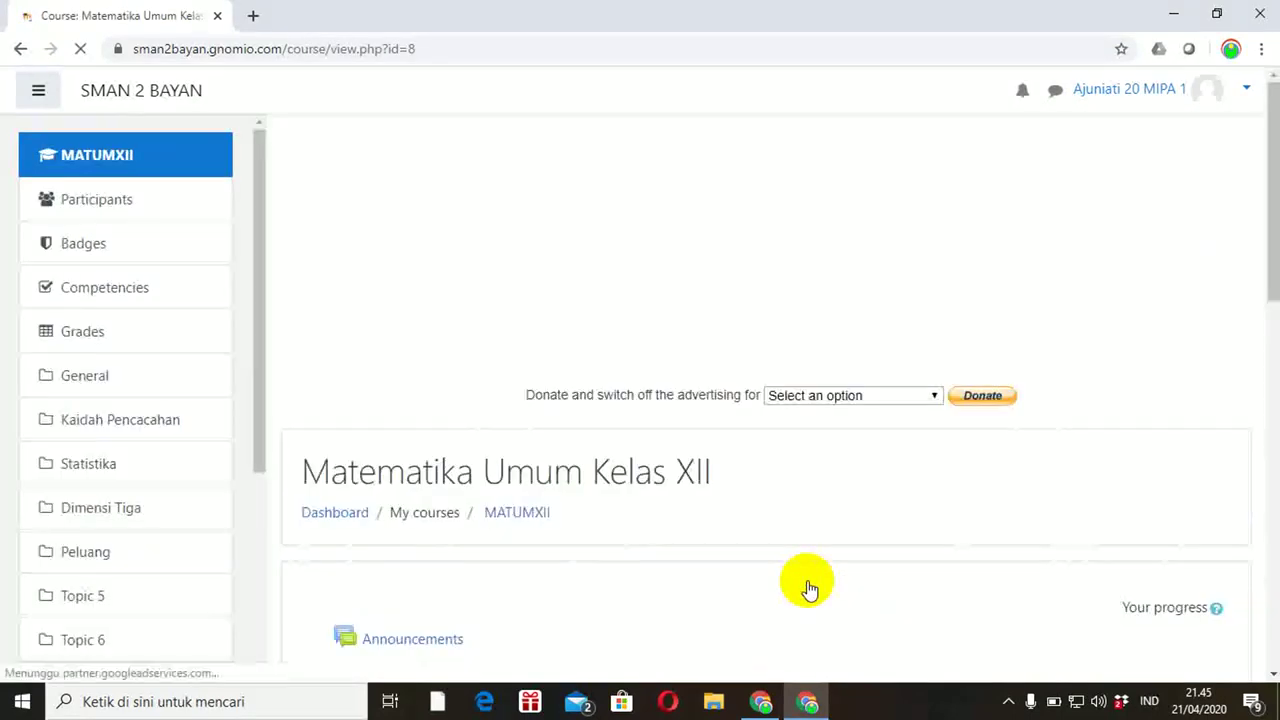
left_click_drag(1268, 214, 1272, 366)
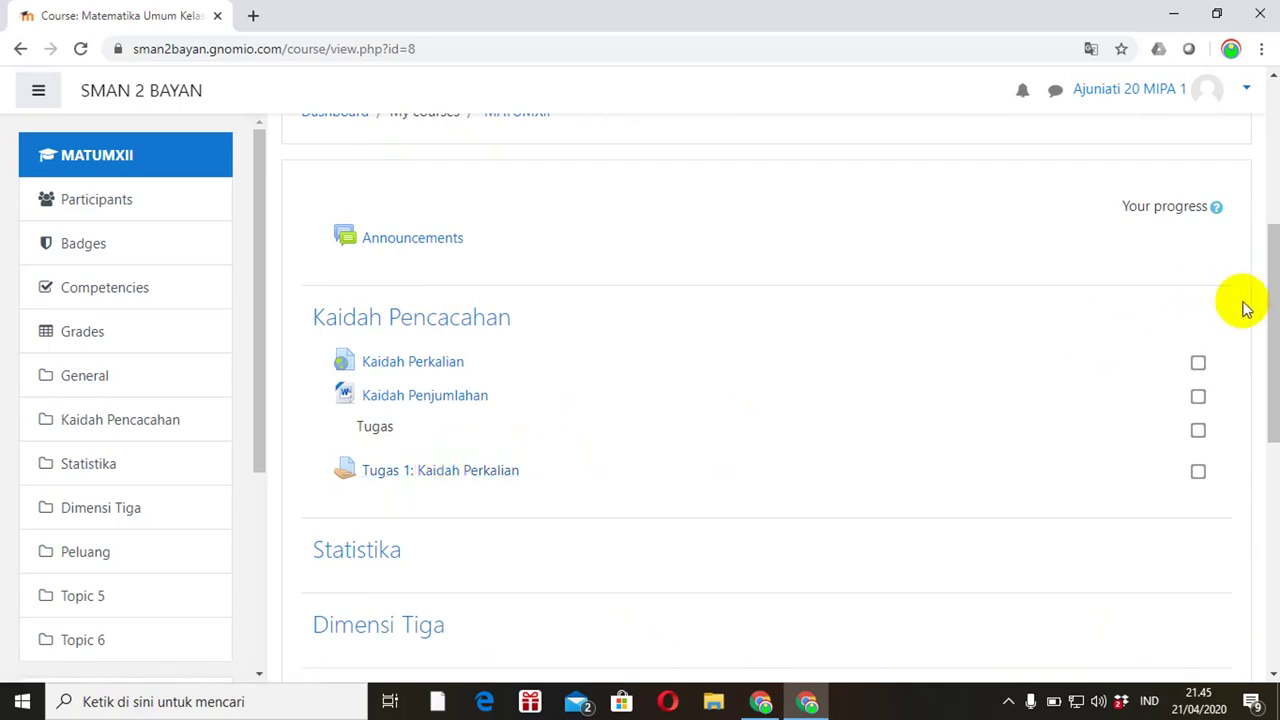
Open the Tugas 1: Kaidah Perkalian assignment as the student and start adding a submission
mouse_move(1273, 333)
left_mouse_down()
mouse_move(1273, 160)
mouse_move(1259, 343)
left_mouse_up()
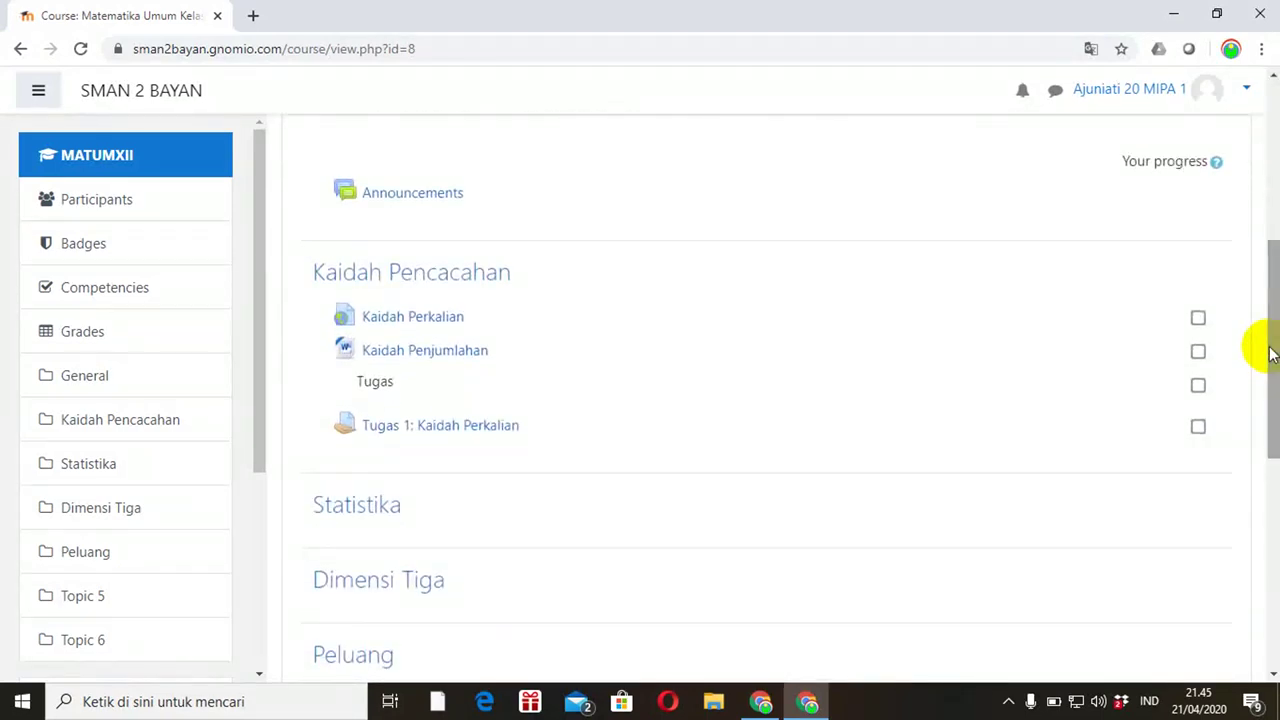
left_click(452, 428)
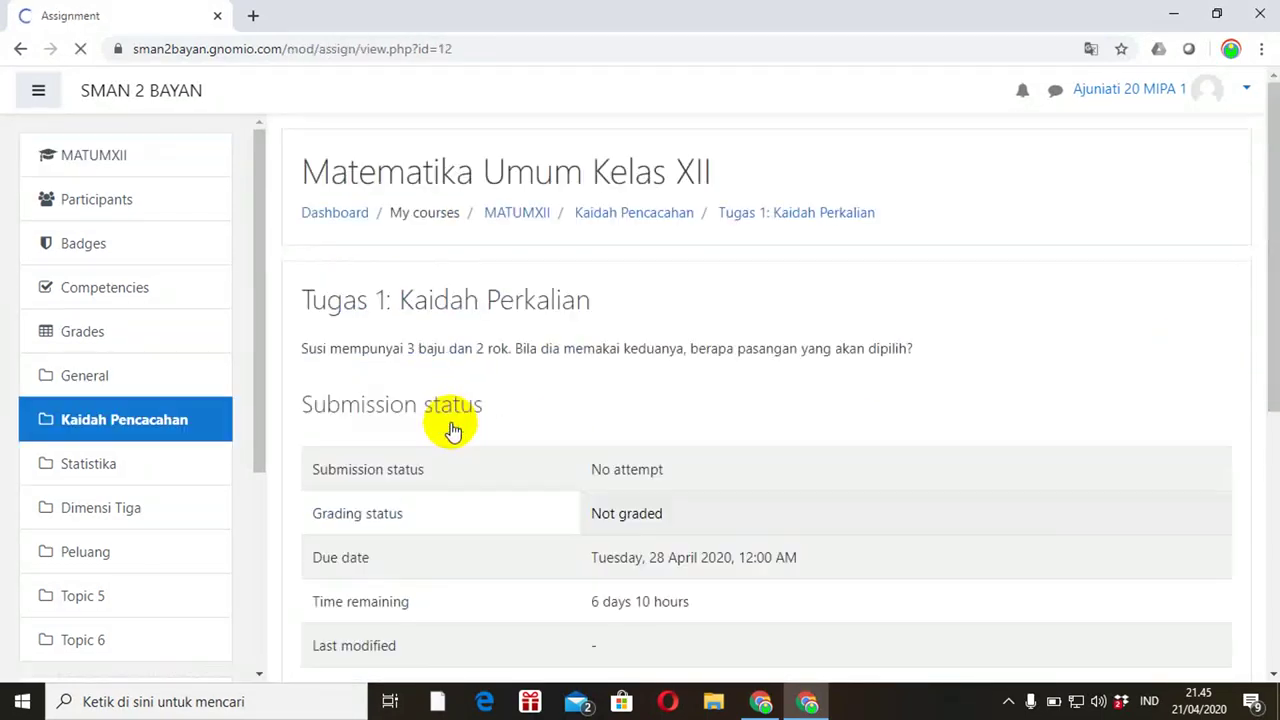
left_click_drag(1270, 228, 1137, 403)
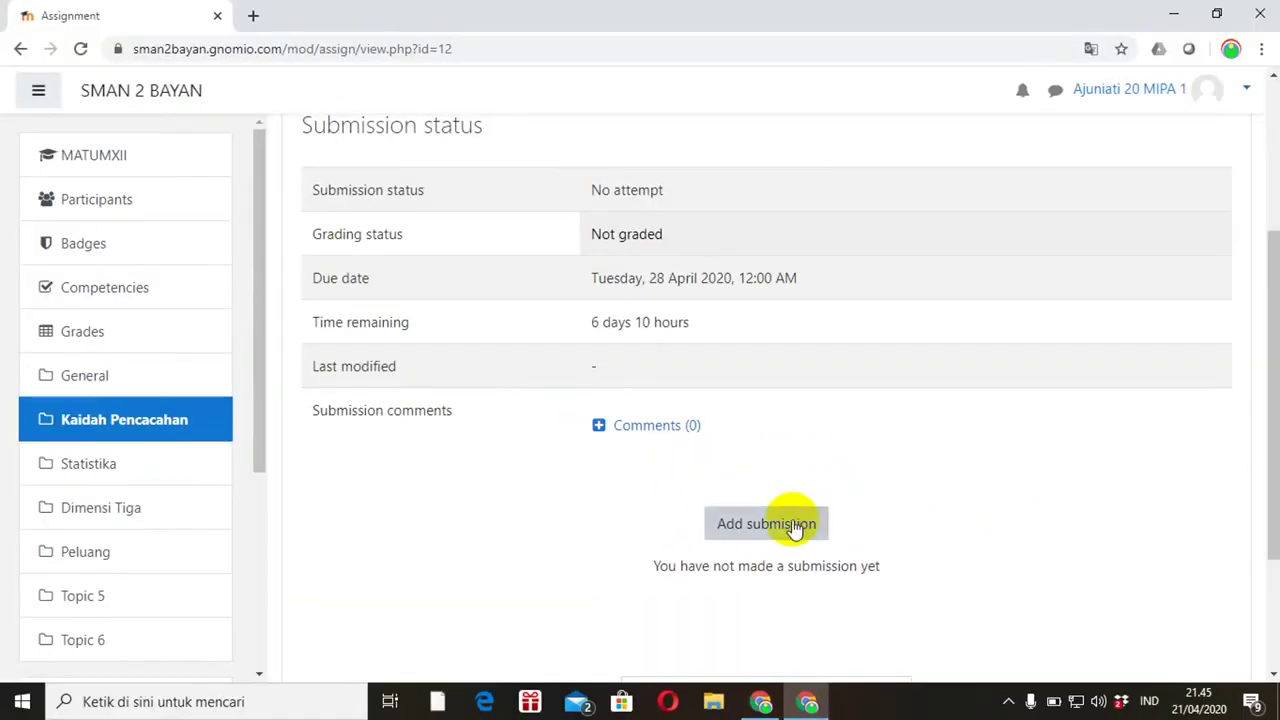
left_click(766, 524)
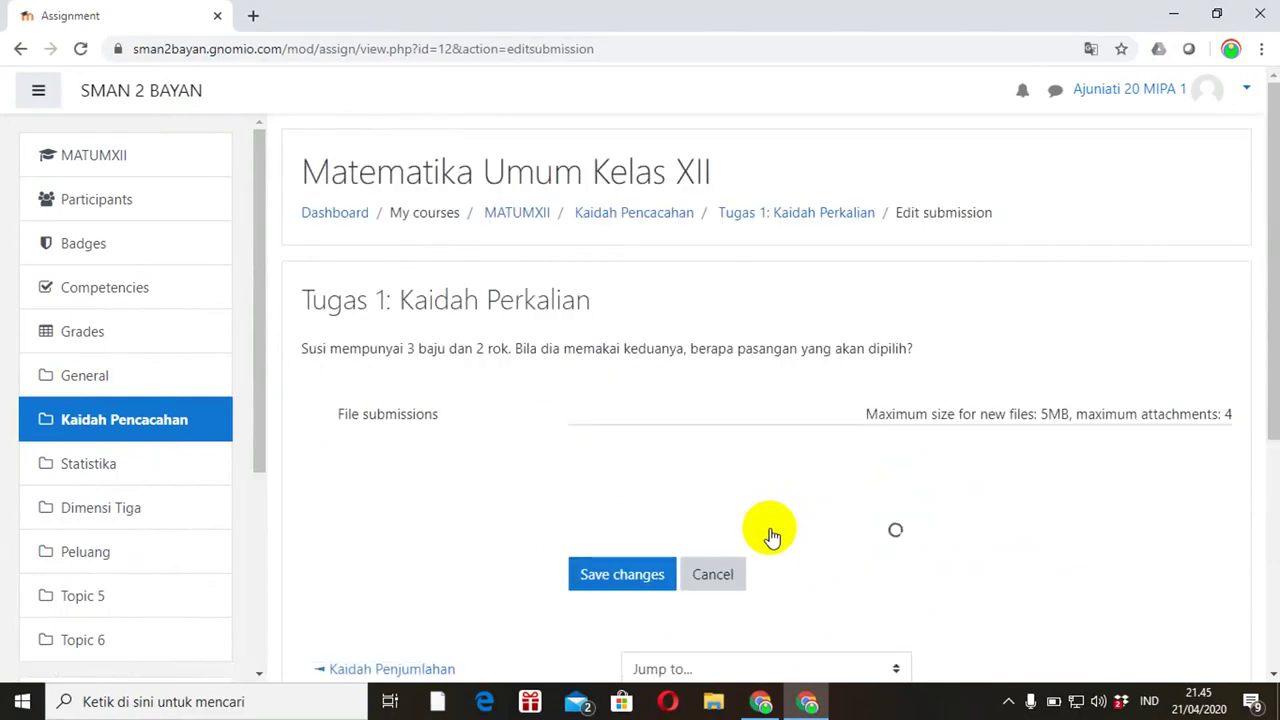
Upload CV.pdf from the CV folder as the file submission and save the submission
left_click_drag(1262, 282, 1273, 342)
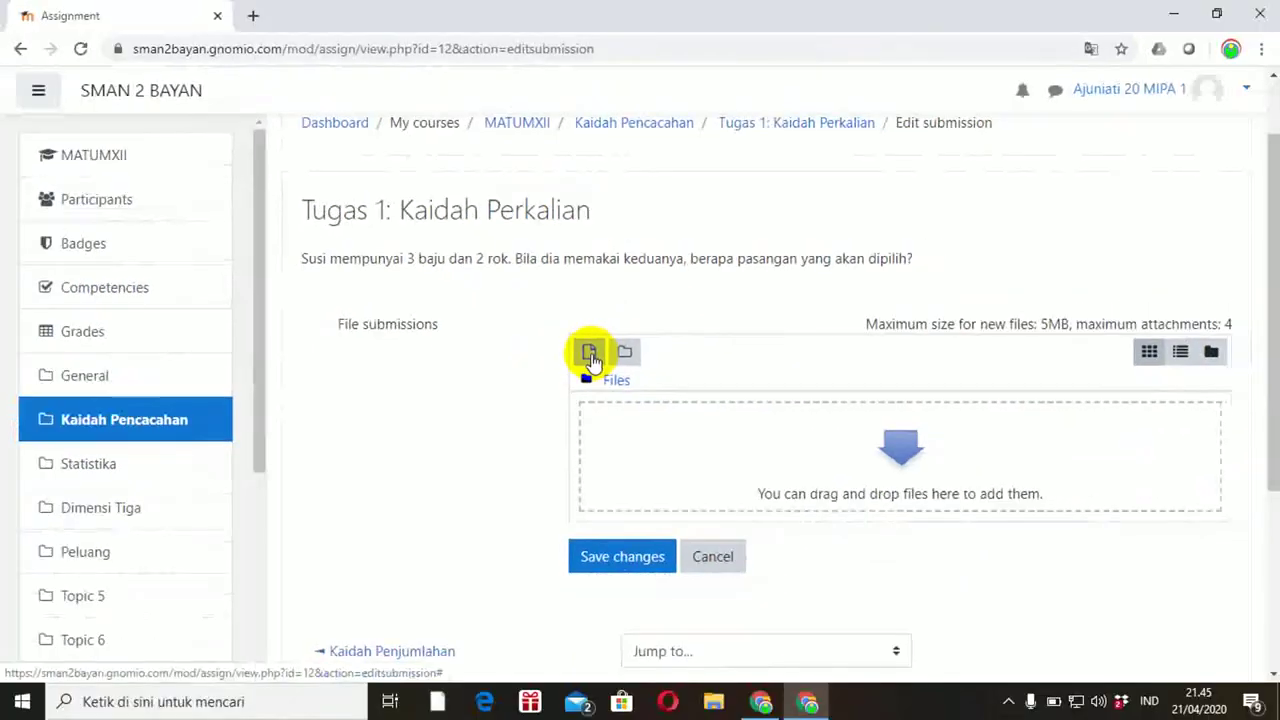
left_click(589, 354)
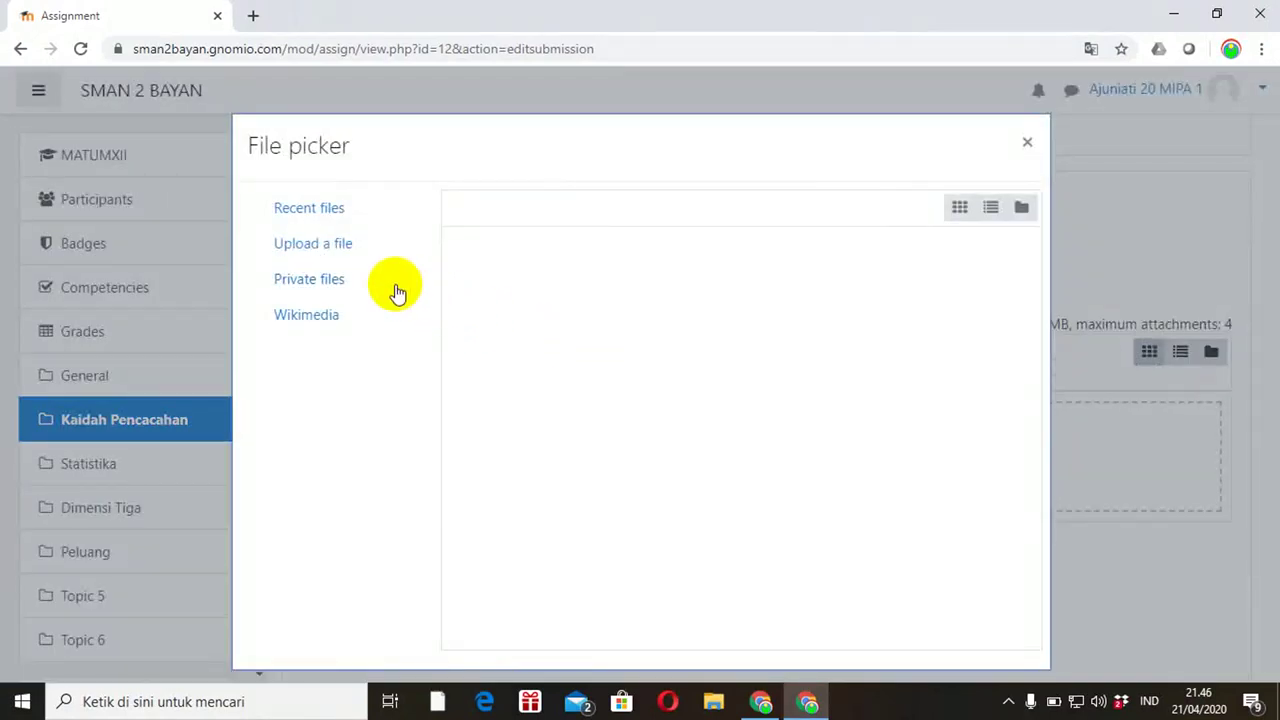
left_click(339, 257)
left_click(500, 328)
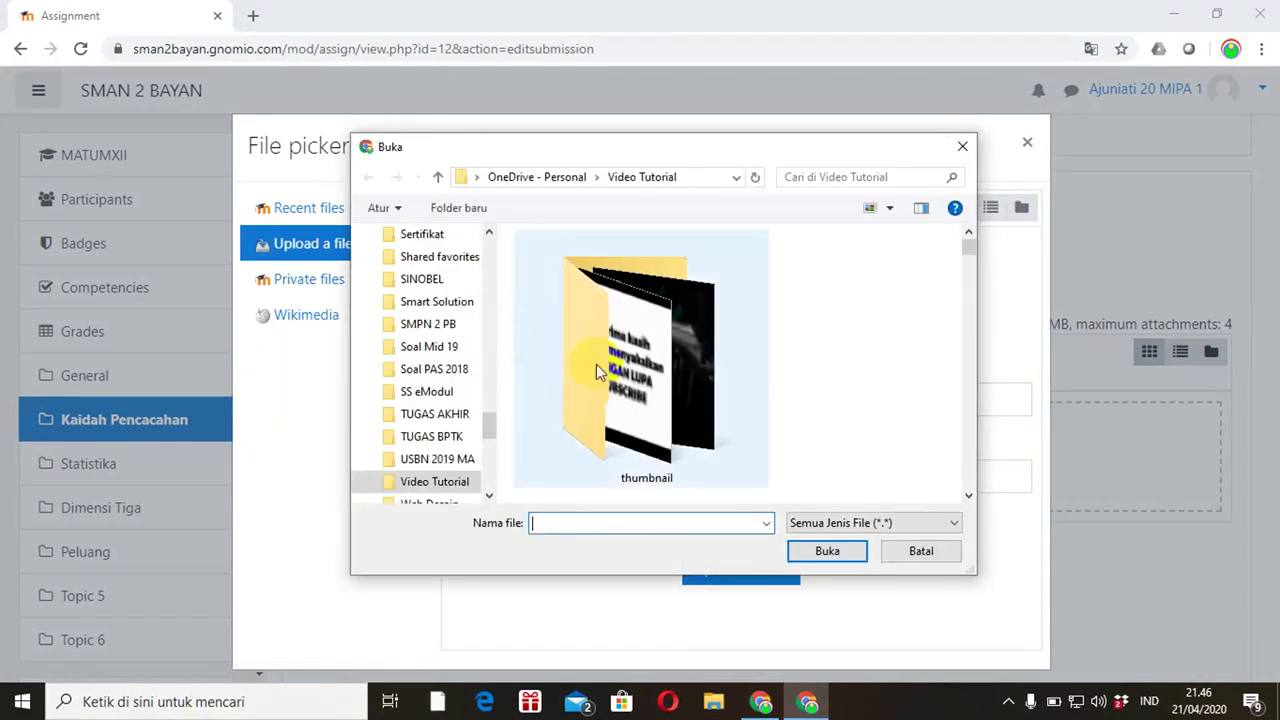
left_click_drag(489, 427, 484, 302)
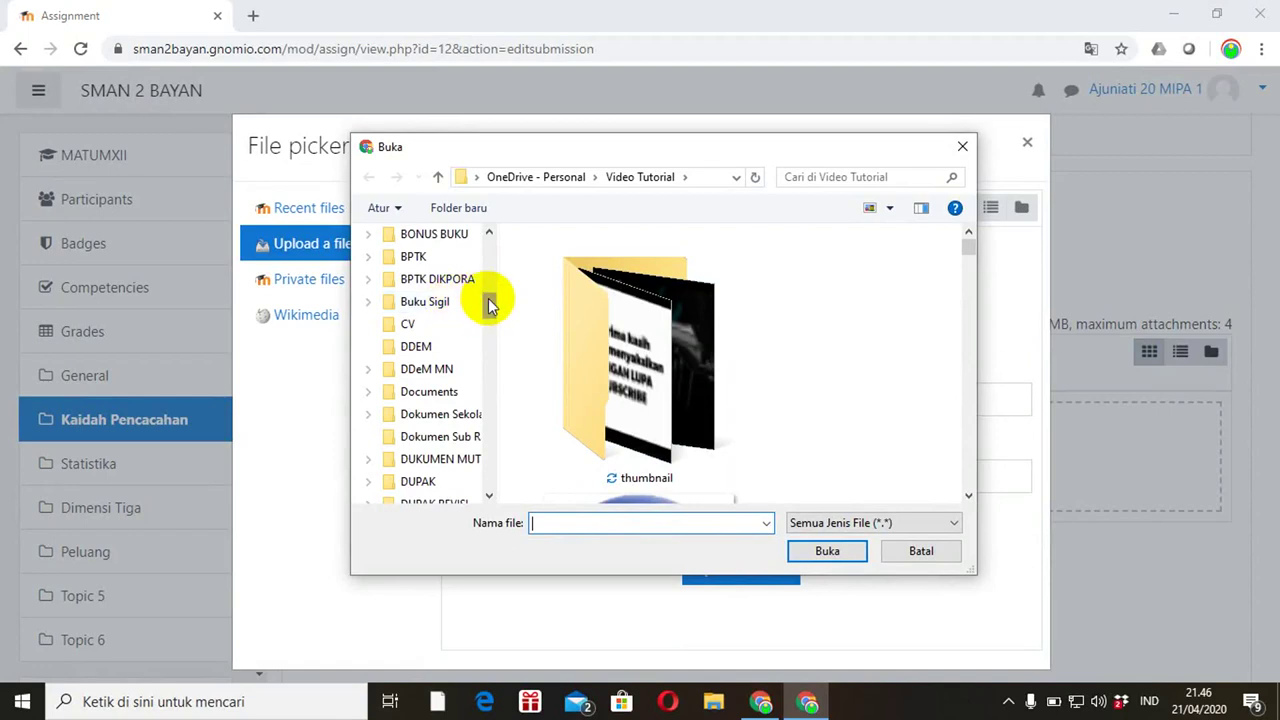
left_click(414, 326)
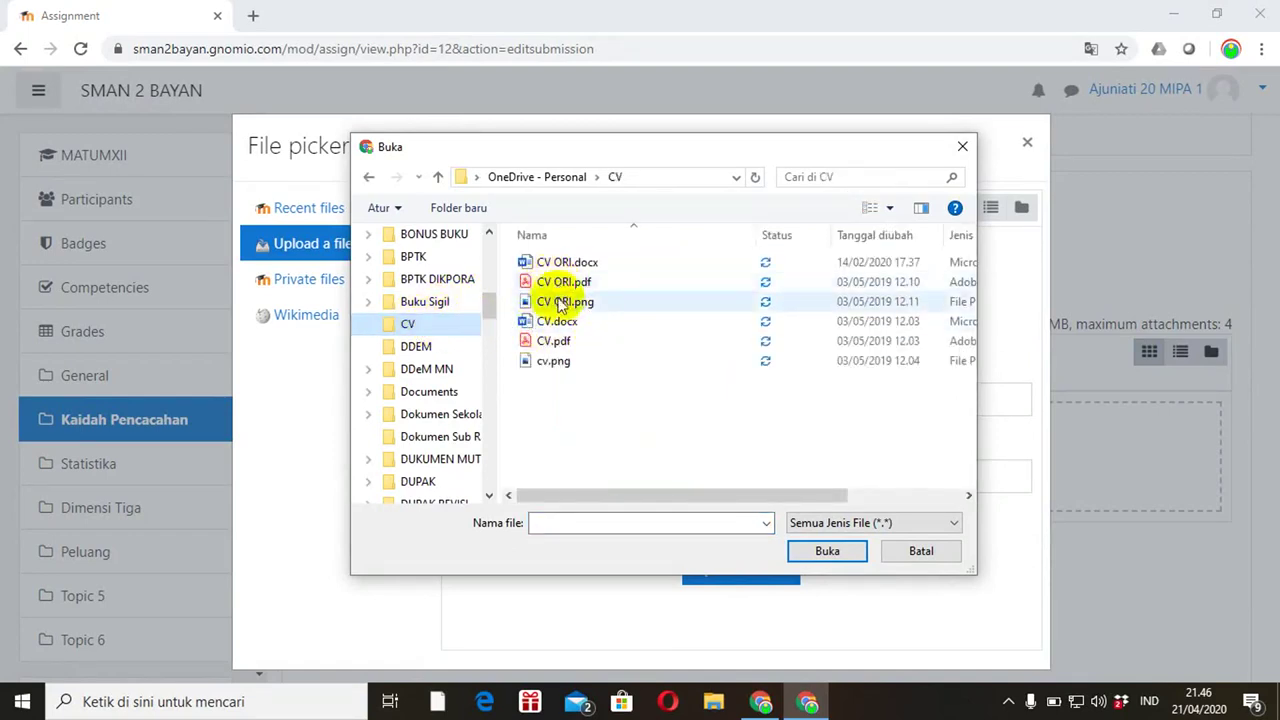
left_click(560, 343)
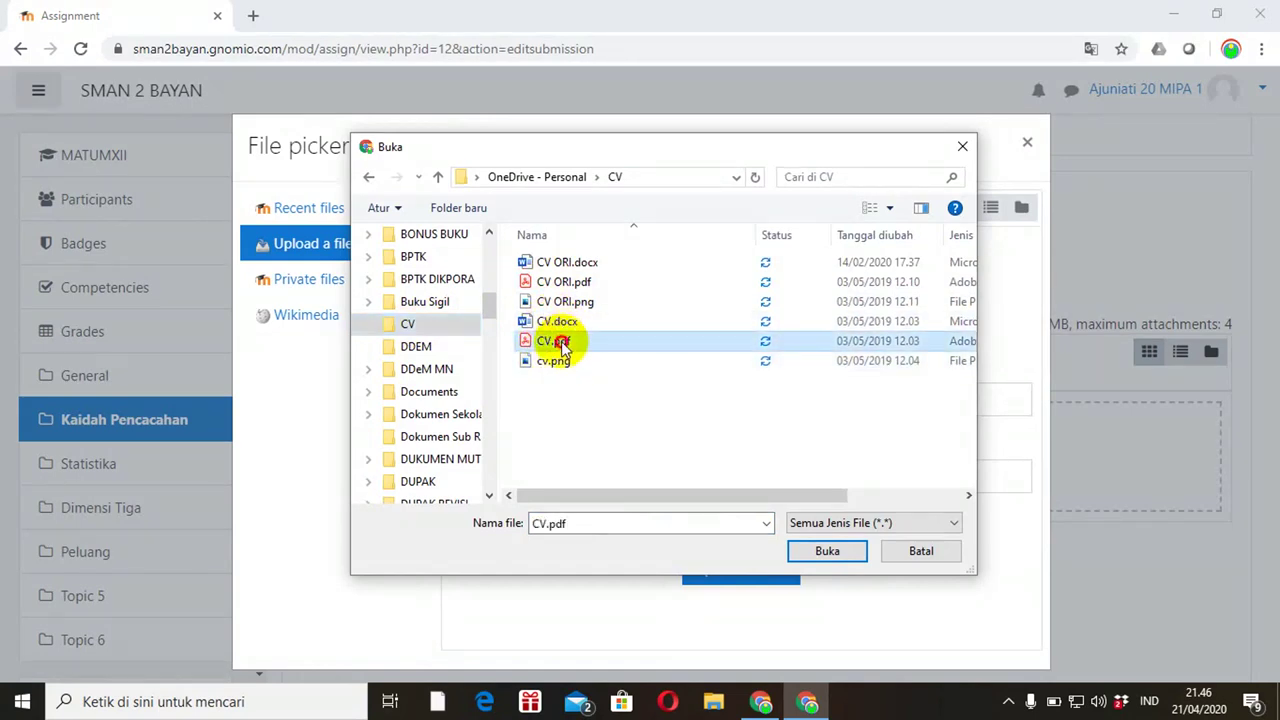
double_click(560, 343)
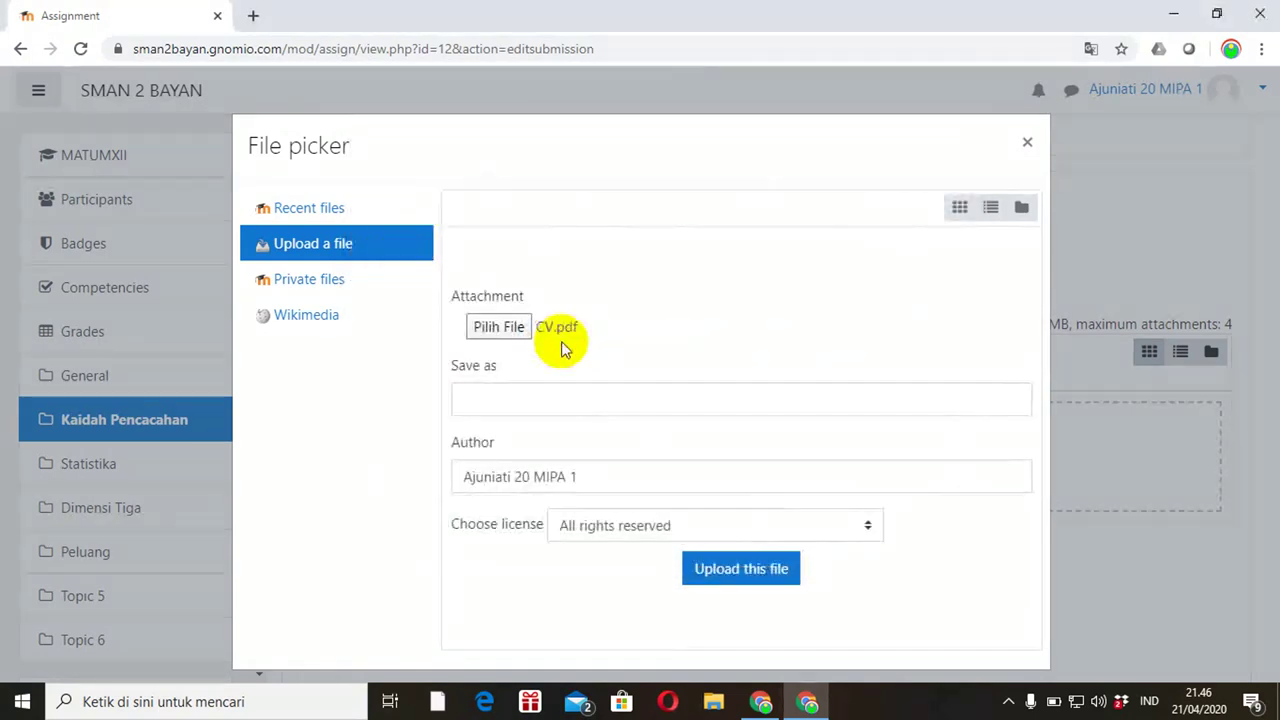
left_click(737, 572)
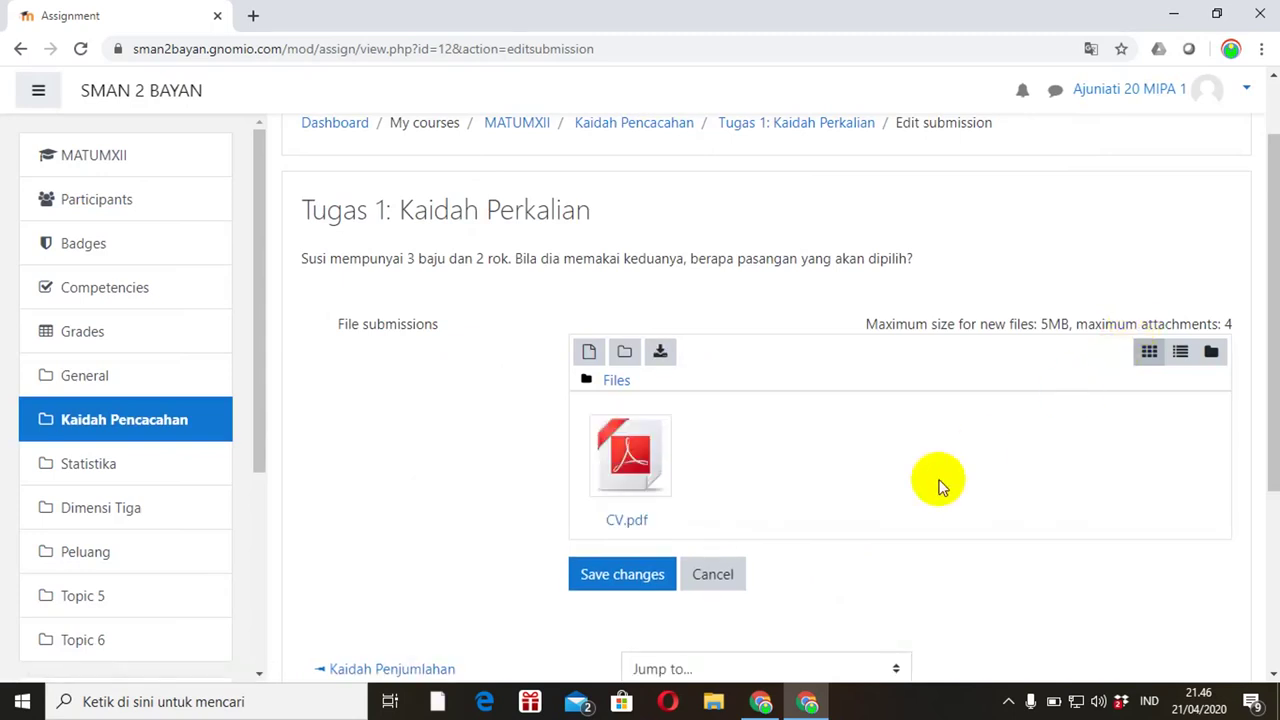
left_click(644, 586)
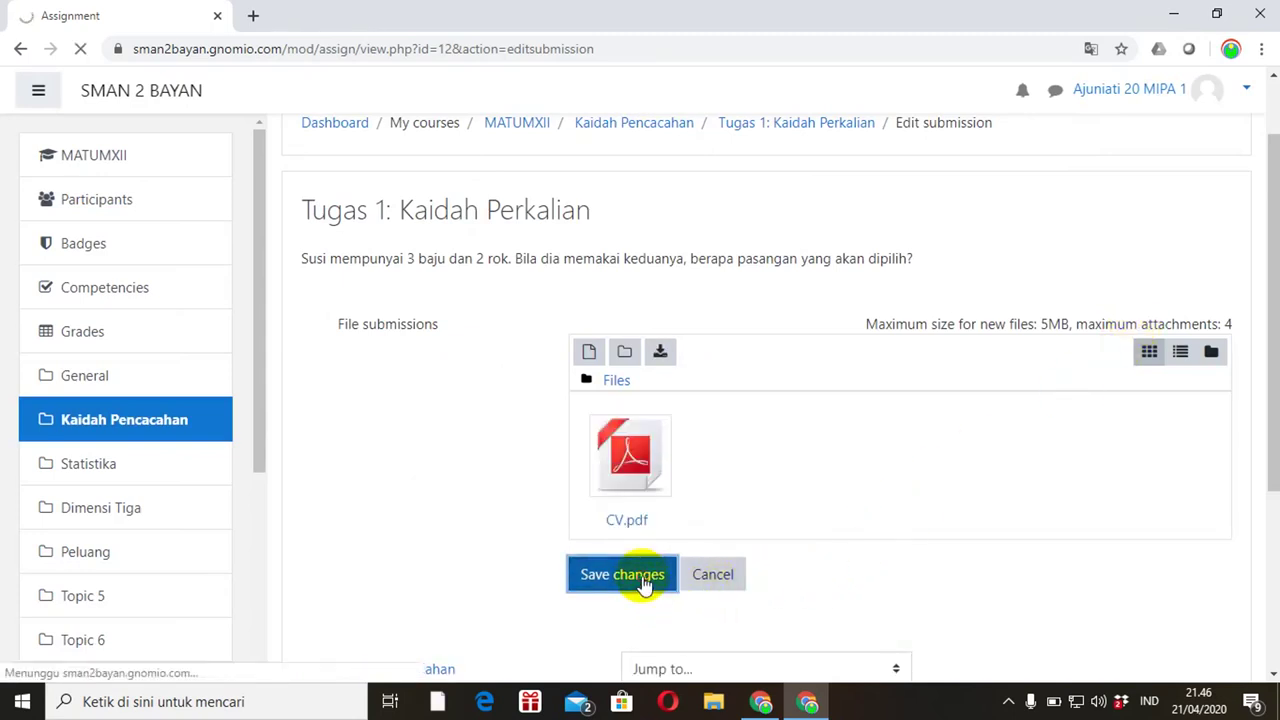
left_click_drag(1268, 240, 1272, 428)
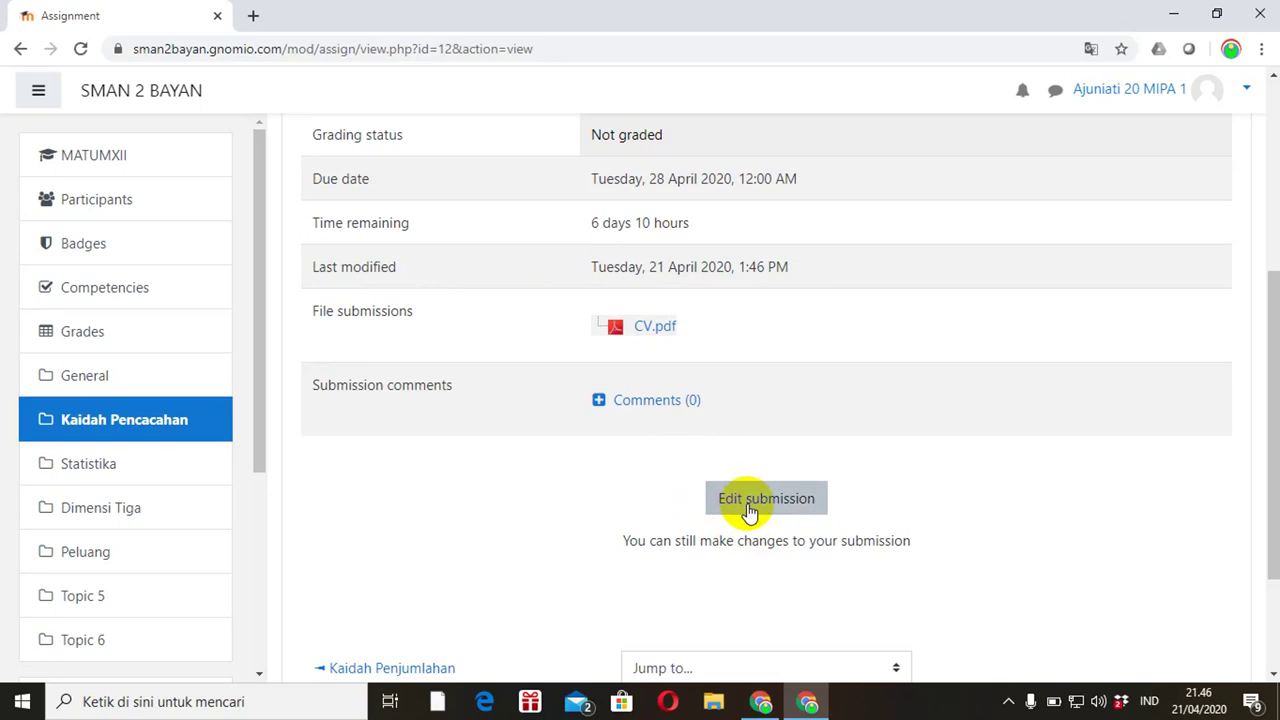
Switch back to the teacher's browser window, open Tugas 1: Kaidah Perkalian, and view all of its submissions
left_click(760, 703)
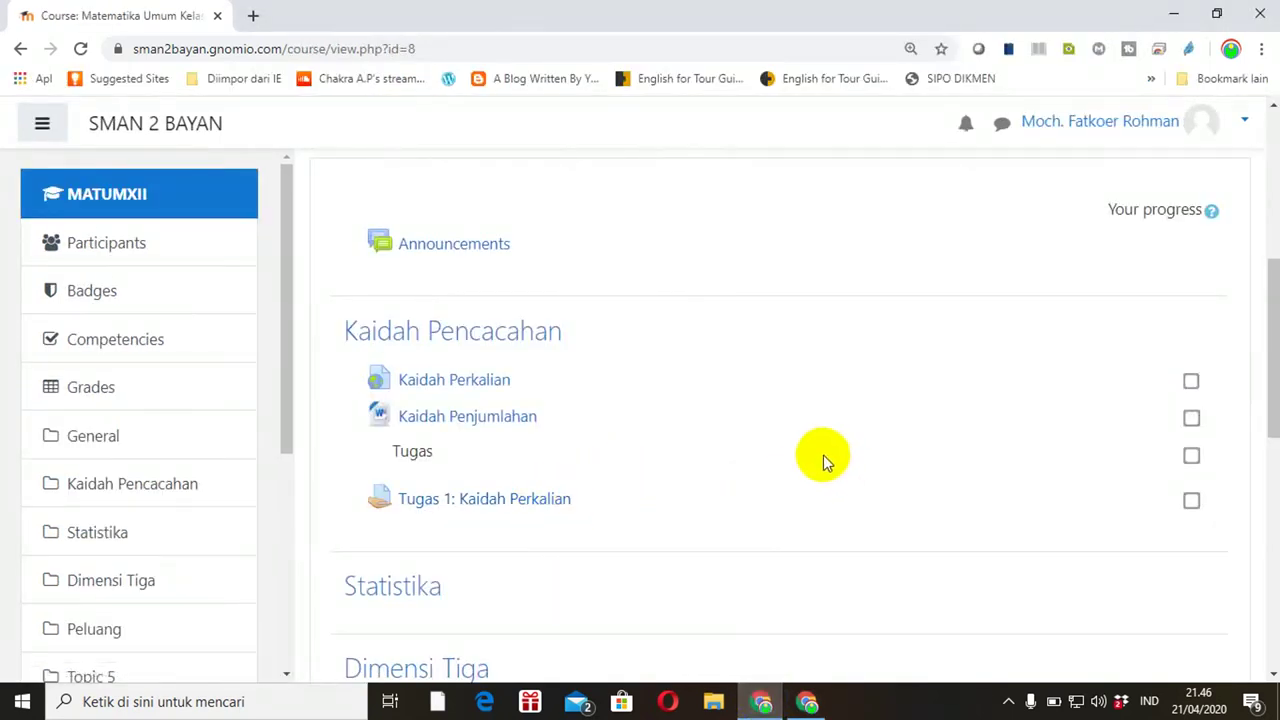
left_click(489, 503)
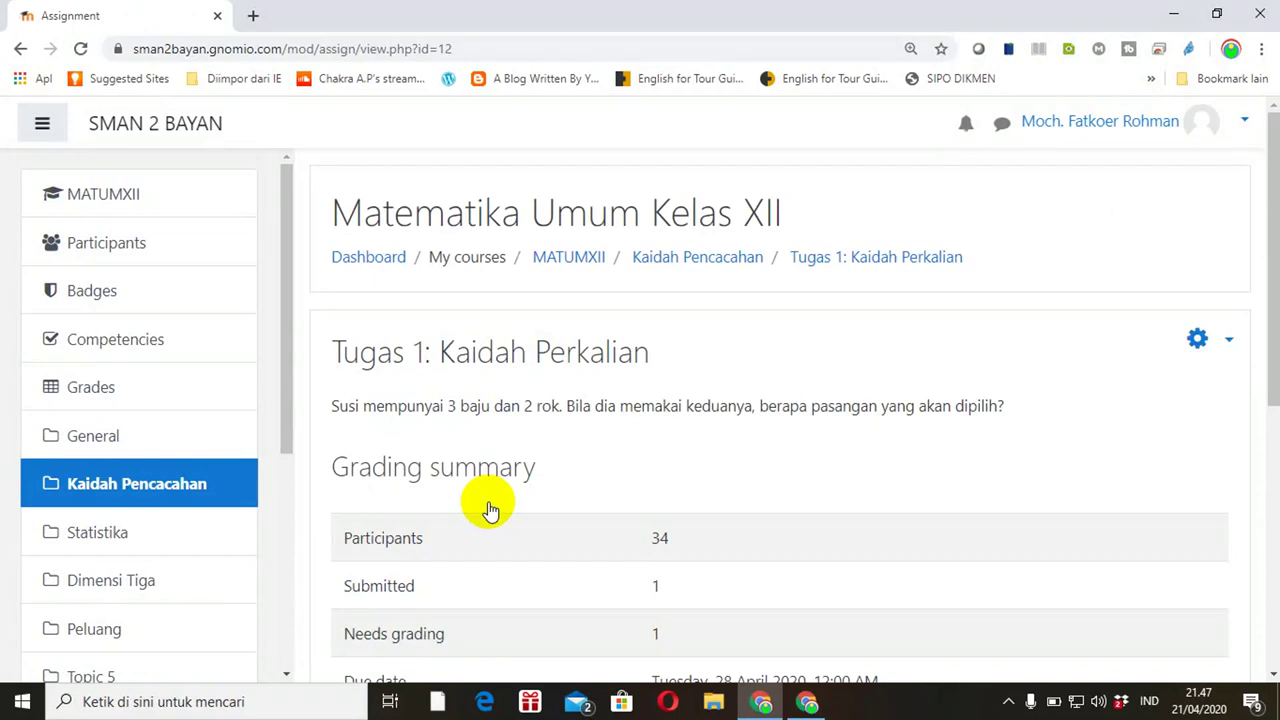
left_click_drag(1266, 192, 1265, 270)
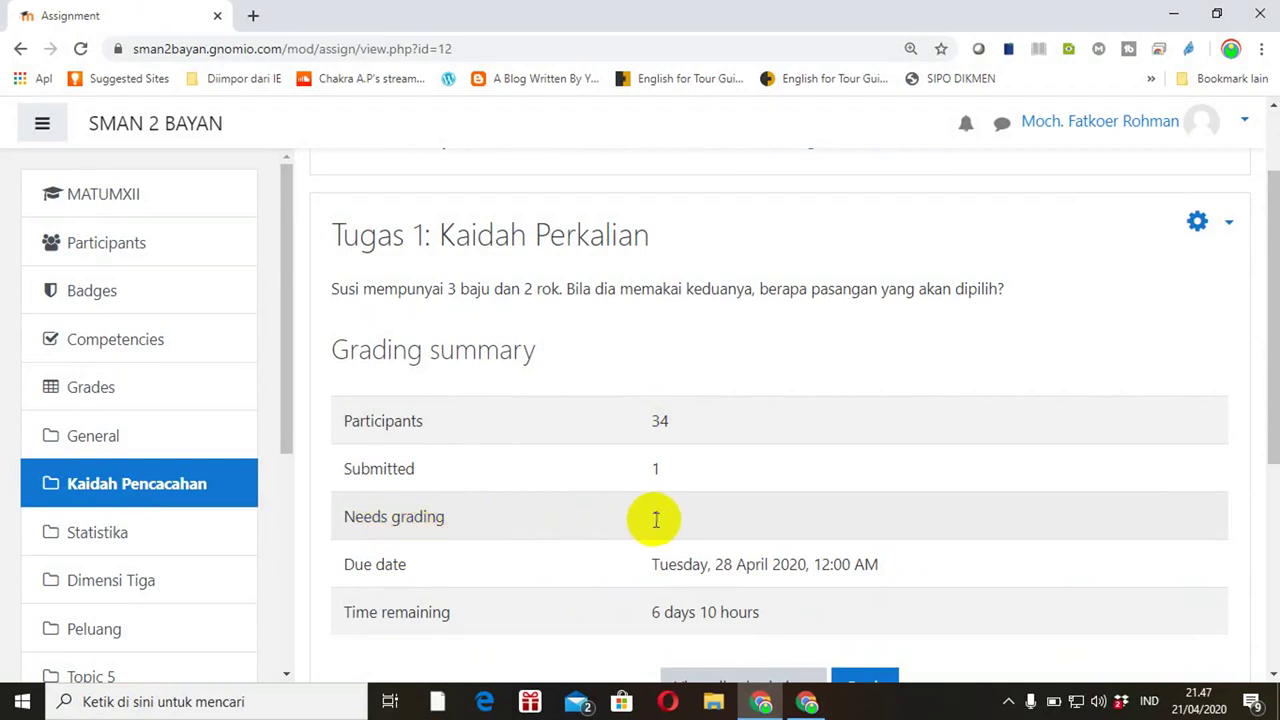
left_click_drag(1268, 346, 1203, 443)
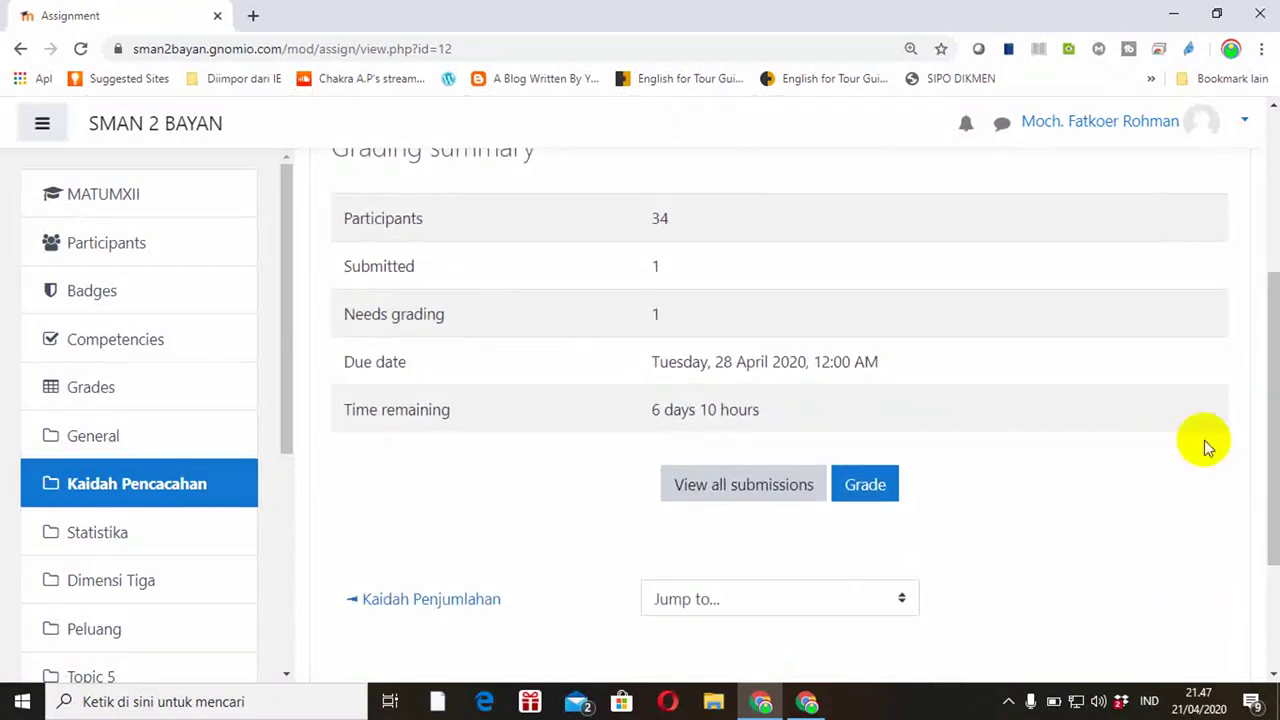
left_click(755, 492)
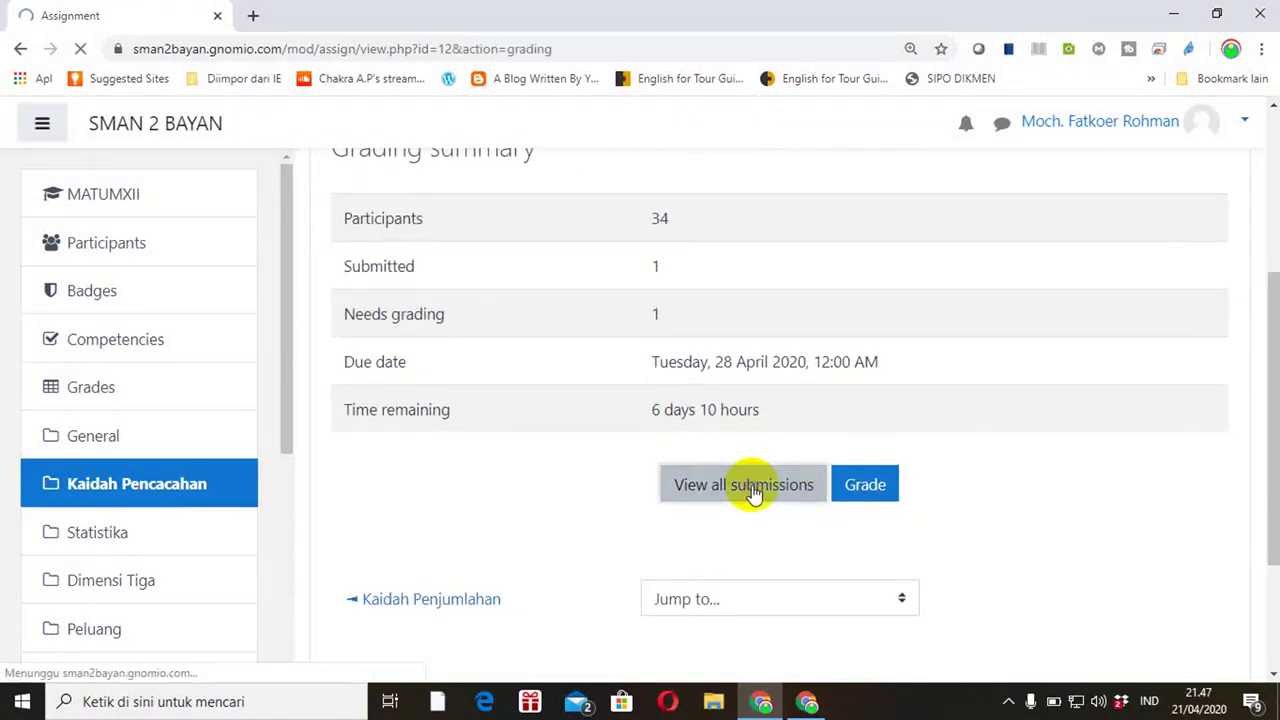
Open the grading page for the student whose work is submitted for grading
left_click_drag(1272, 205, 1266, 286)
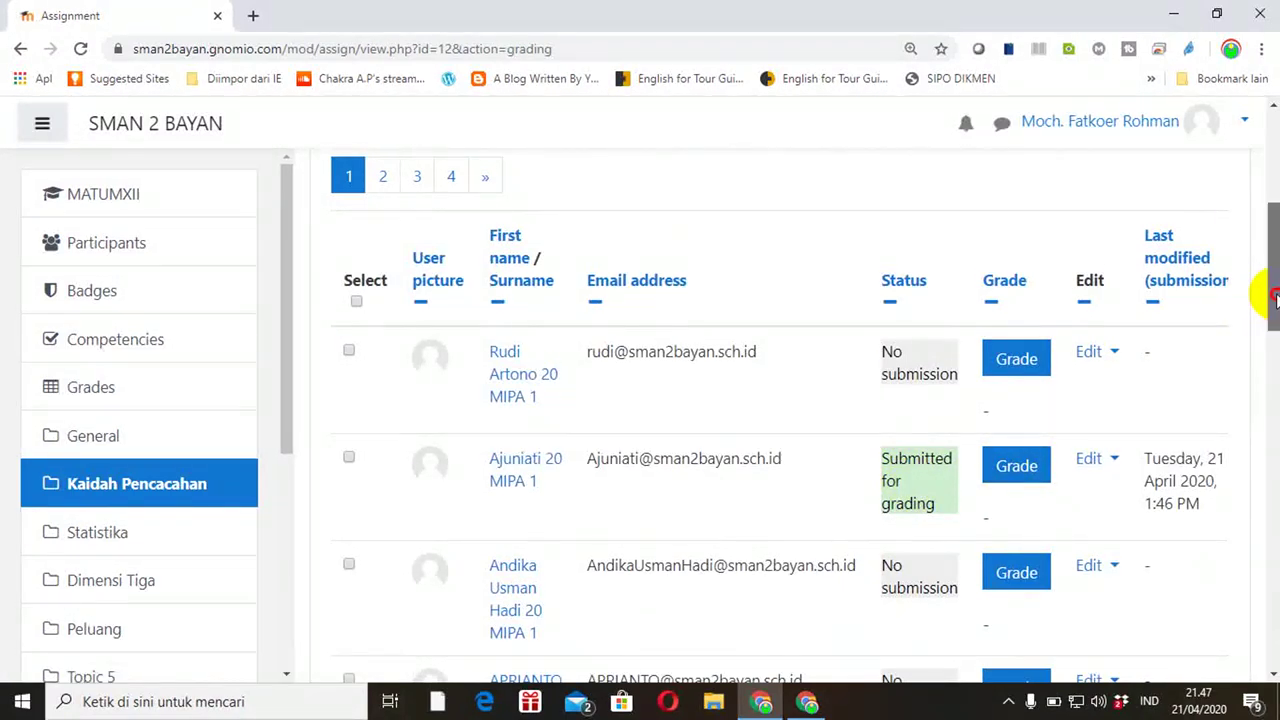
left_click_drag(1272, 300, 1271, 314)
left_click(1016, 370)
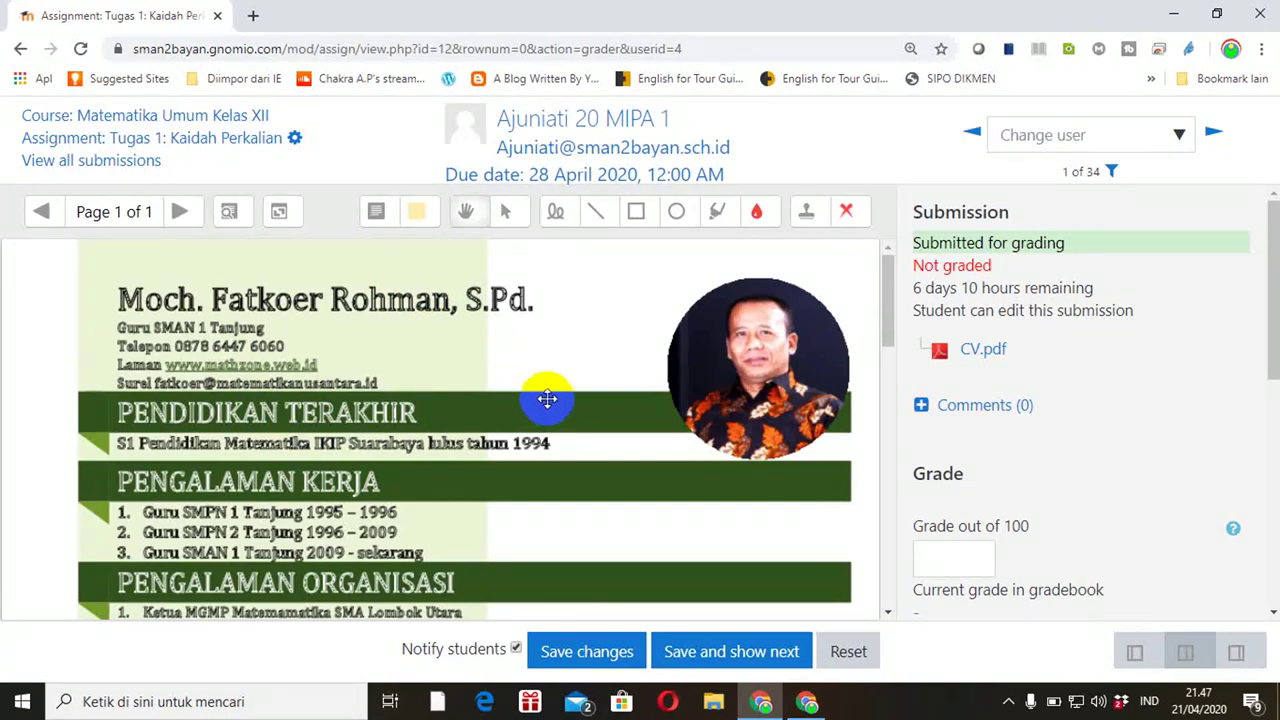
Grade the student's CV.pdf submission 100 out of 100, leave the feedback comments empty, and save the changes
mouse_move(882, 318)
left_mouse_down()
mouse_move(880, 403)
mouse_move(886, 320)
left_mouse_up()
left_click_drag(1275, 298, 1266, 329)
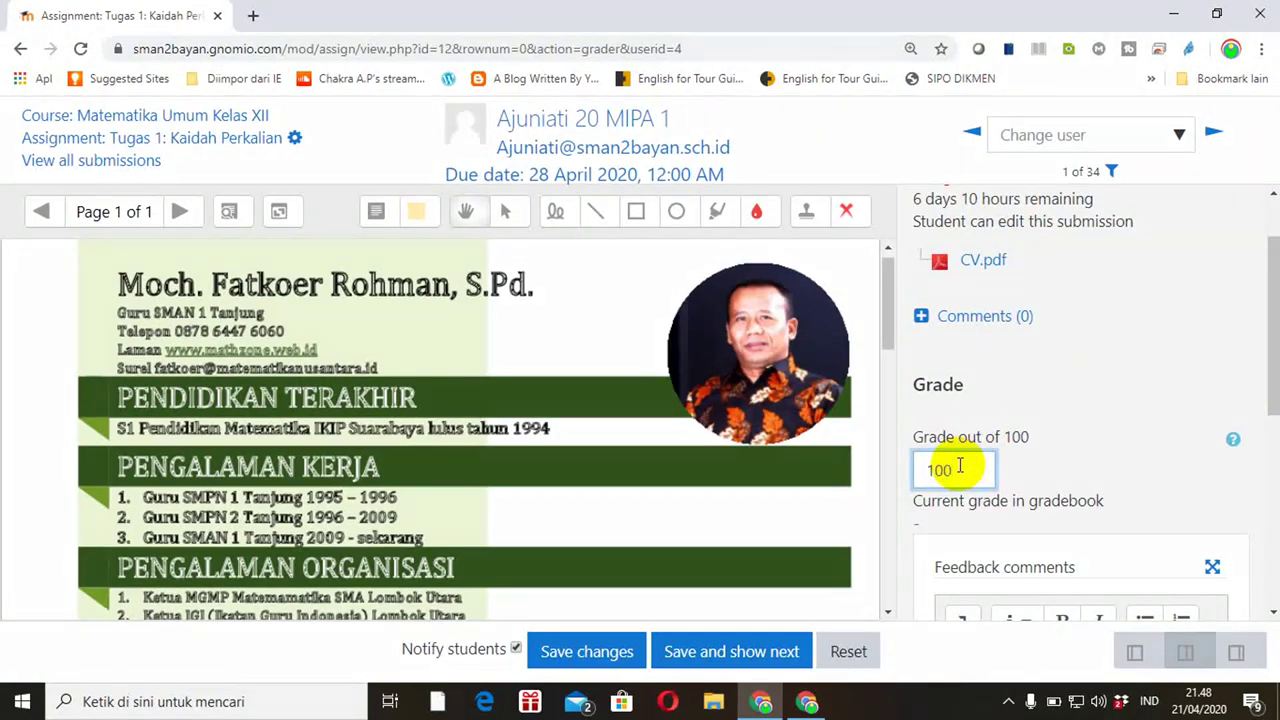
left_click_drag(1266, 363, 1250, 297)
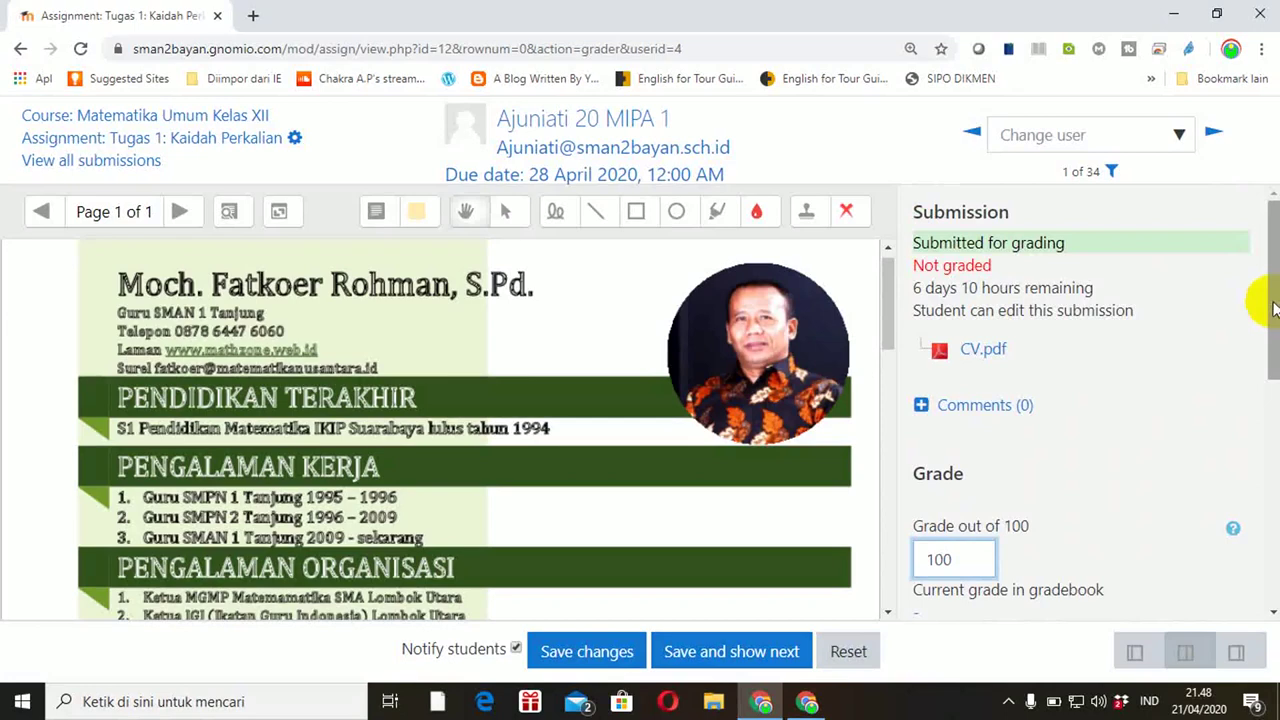
left_click_drag(1275, 303, 1263, 483)
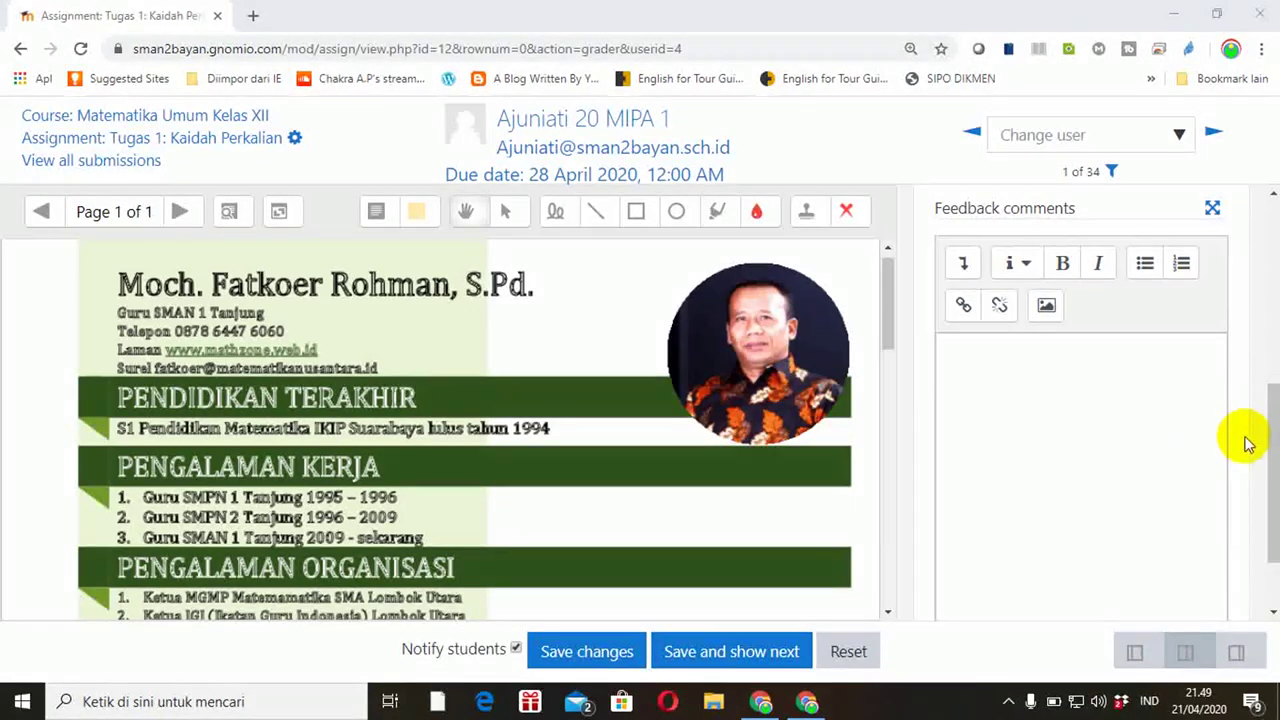
left_click_drag(1266, 423, 1274, 470)
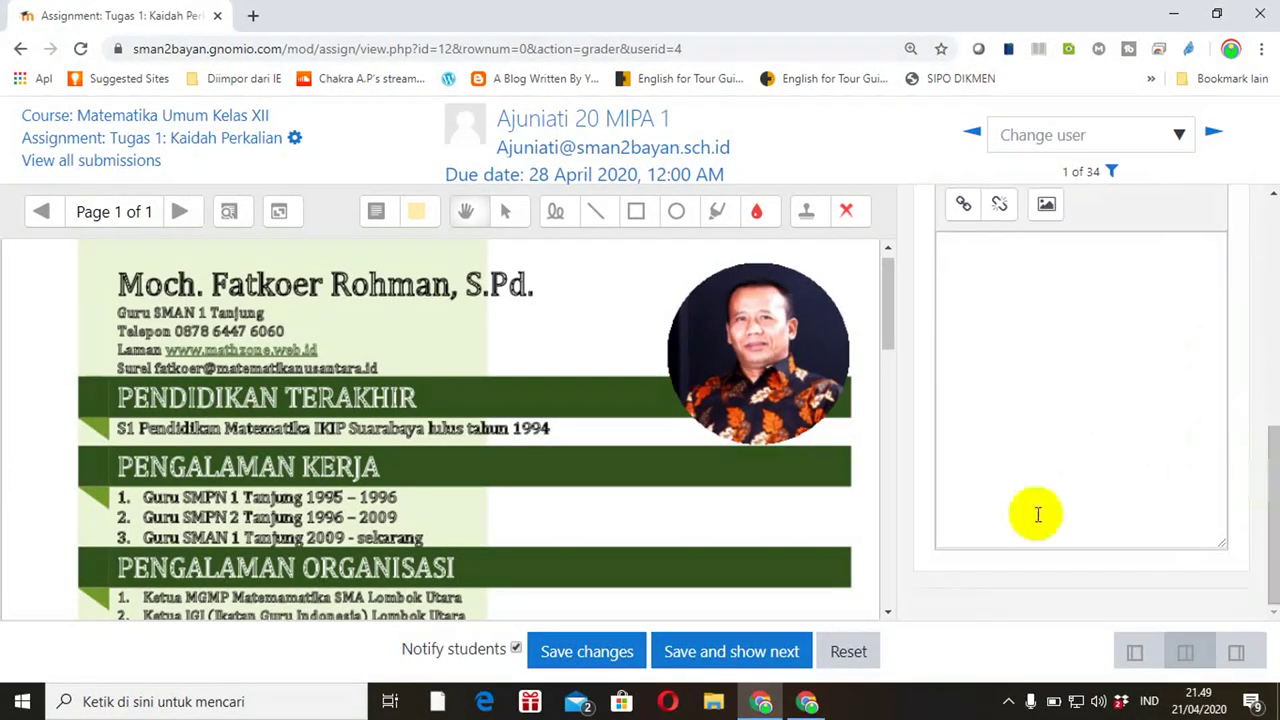
left_click(592, 650)
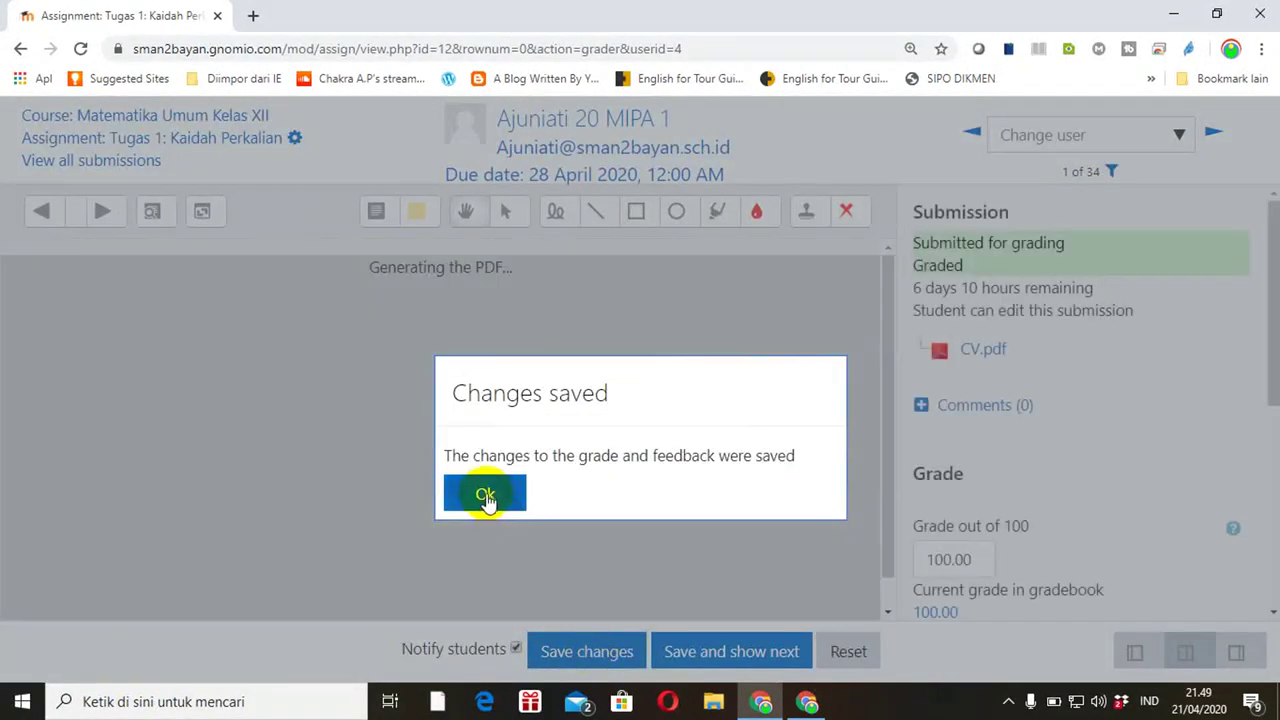
left_click(485, 493)
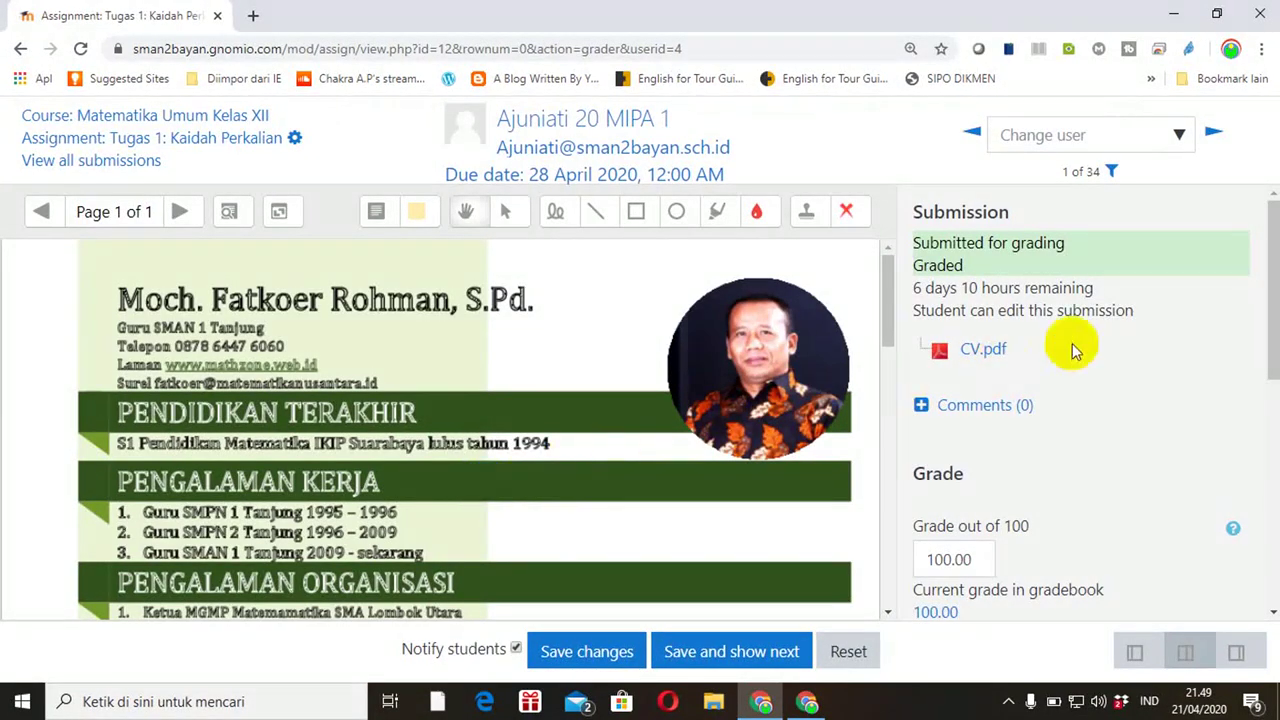
left_click(1270, 283)
left_click_drag(1270, 283, 1266, 400)
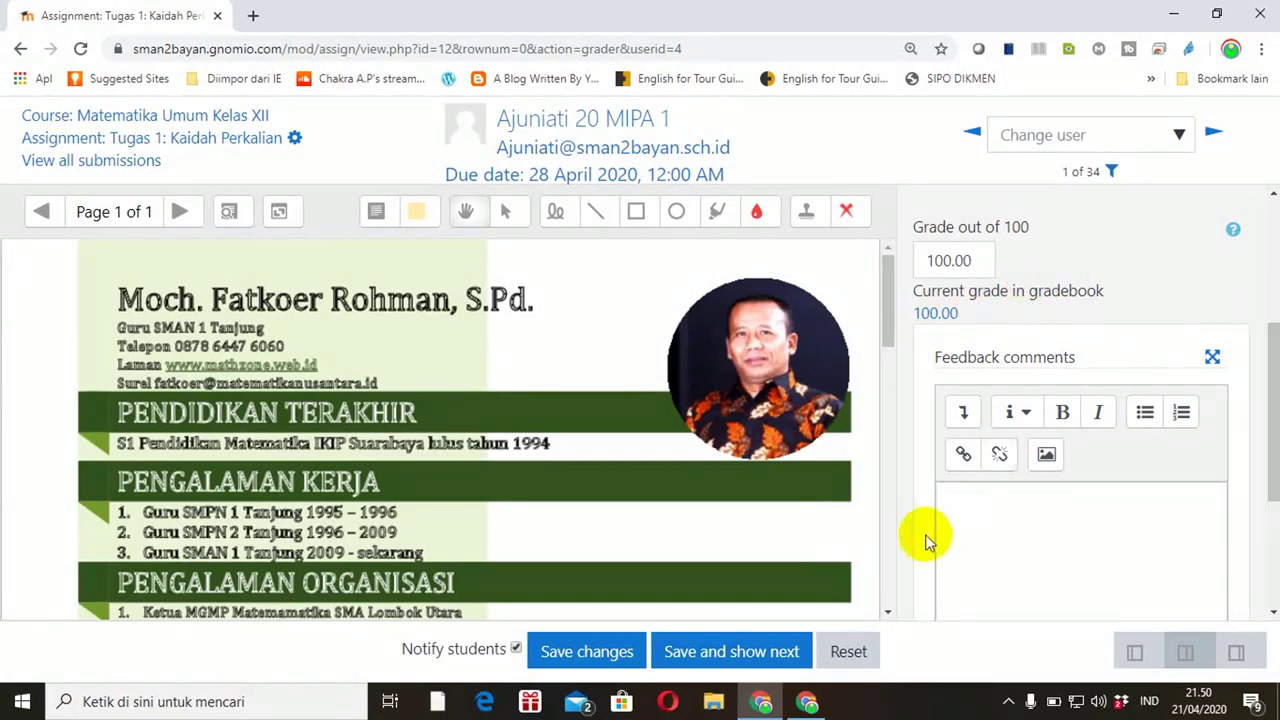
Switch to the student's browser window and open the Matematika Umum Kelas XII course from the dashboard
left_click(810, 703)
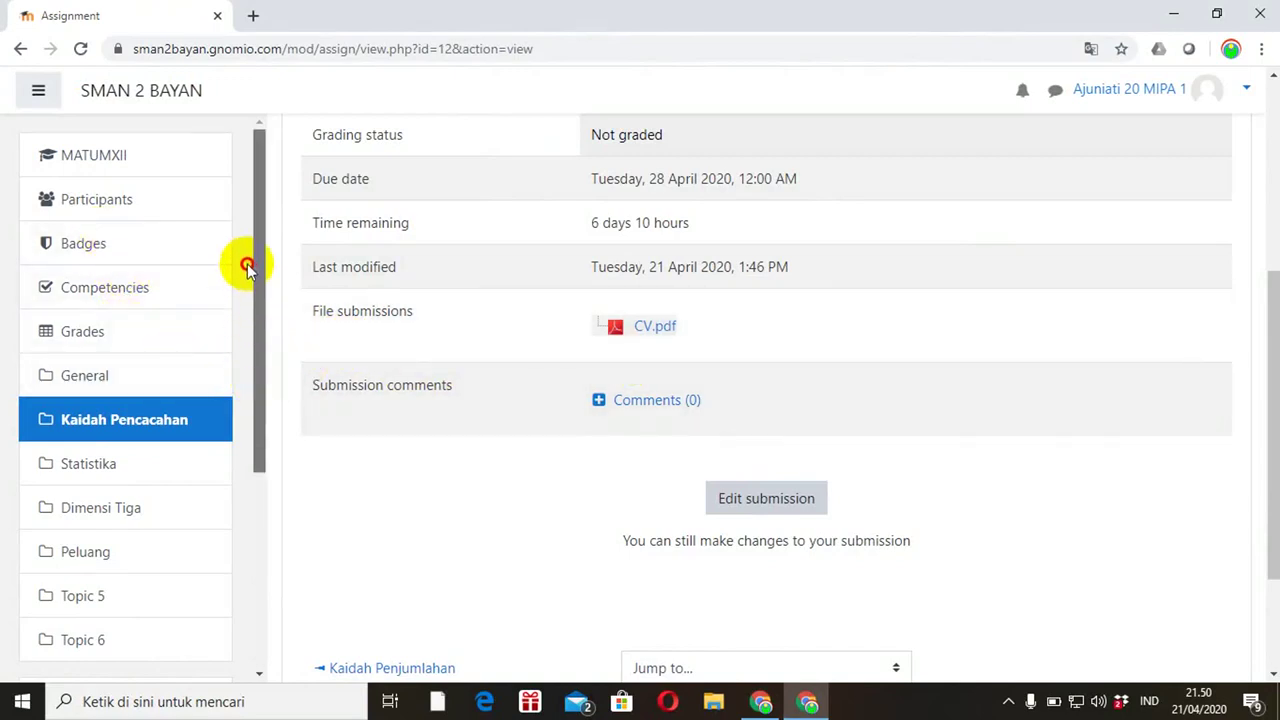
scroll(255, 420, "down", 3)
left_click(114, 487)
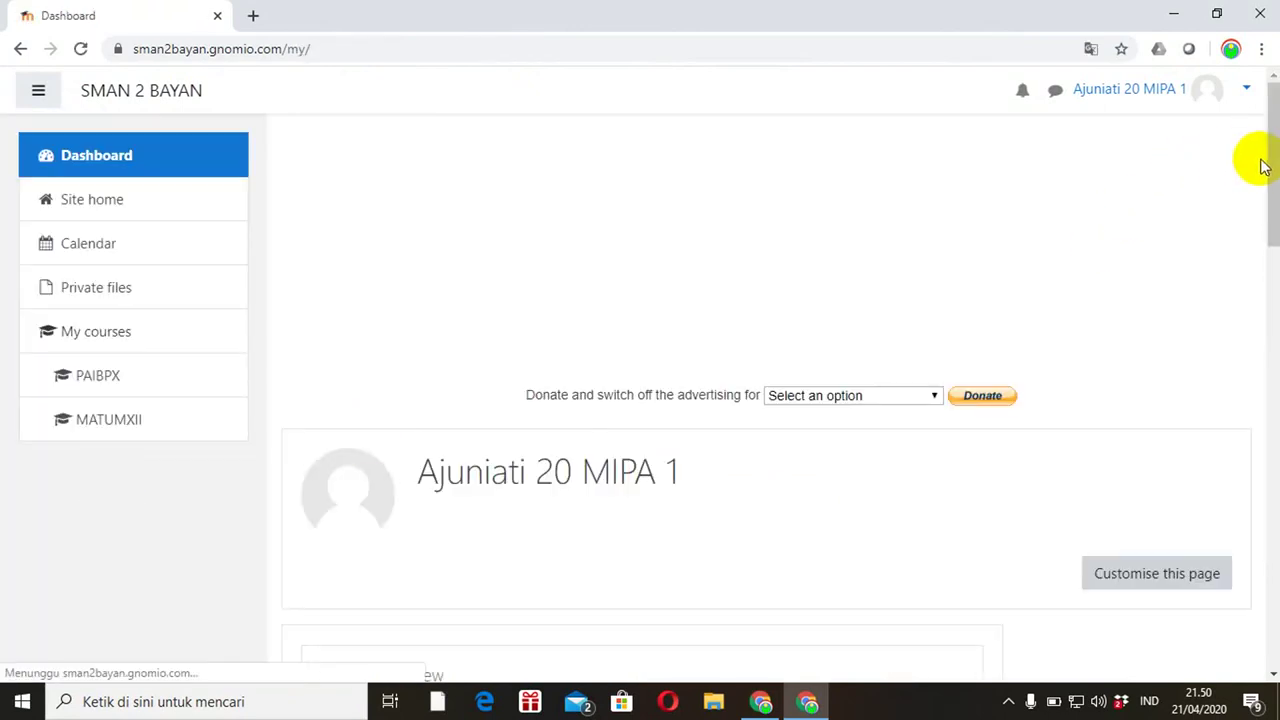
left_click_drag(1261, 171, 1262, 330)
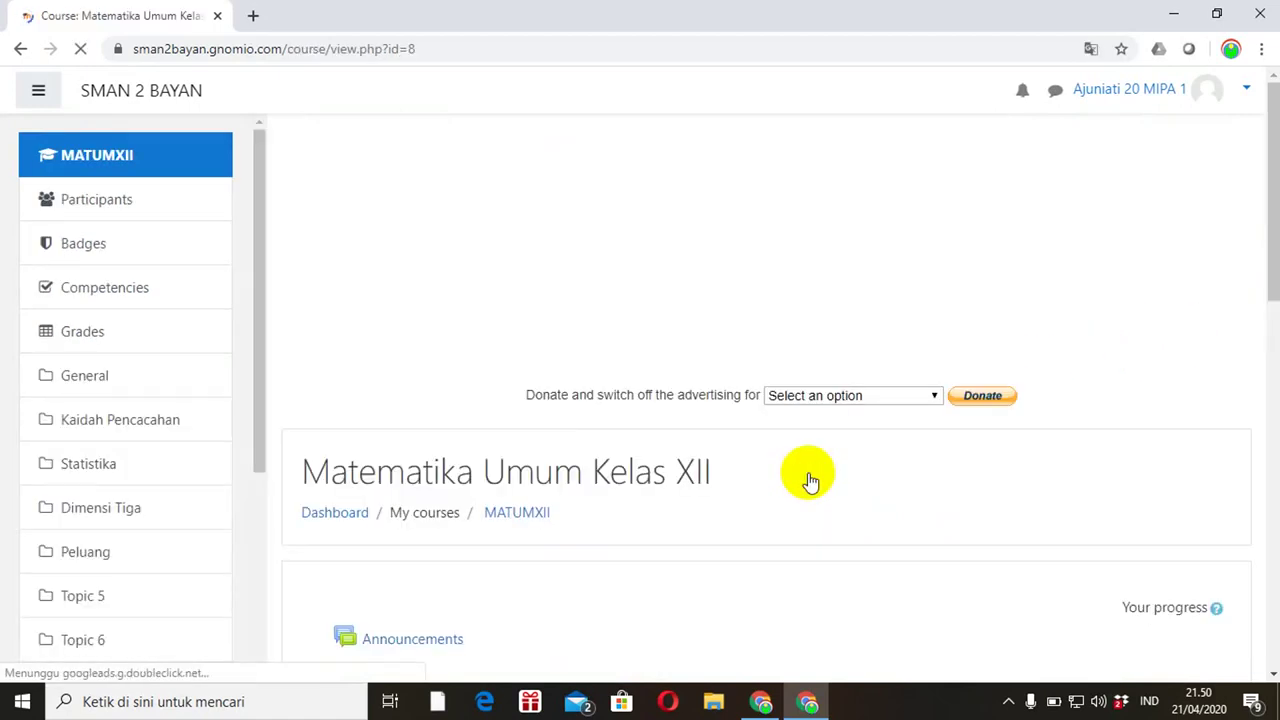
left_click_drag(1266, 223, 1266, 371)
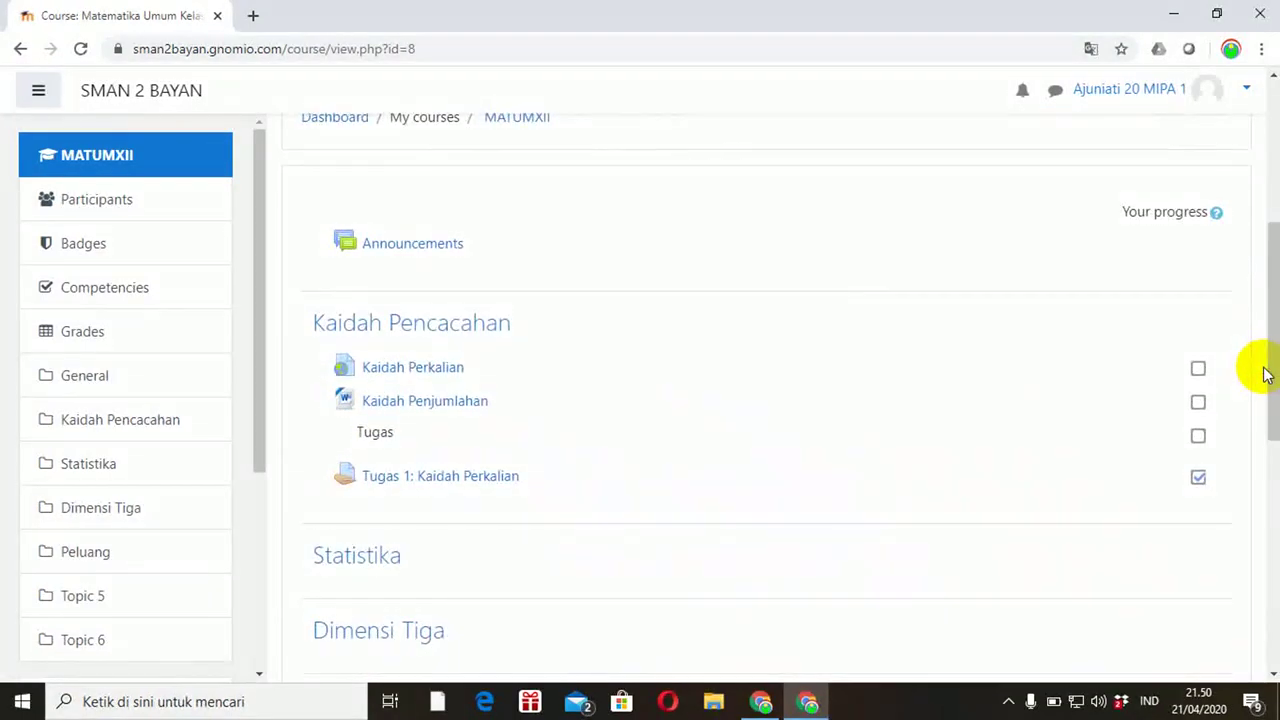
Open Tugas 1: Kaidah Perkalian as the student and review its submission status and the teacher's feedback
left_click(477, 482)
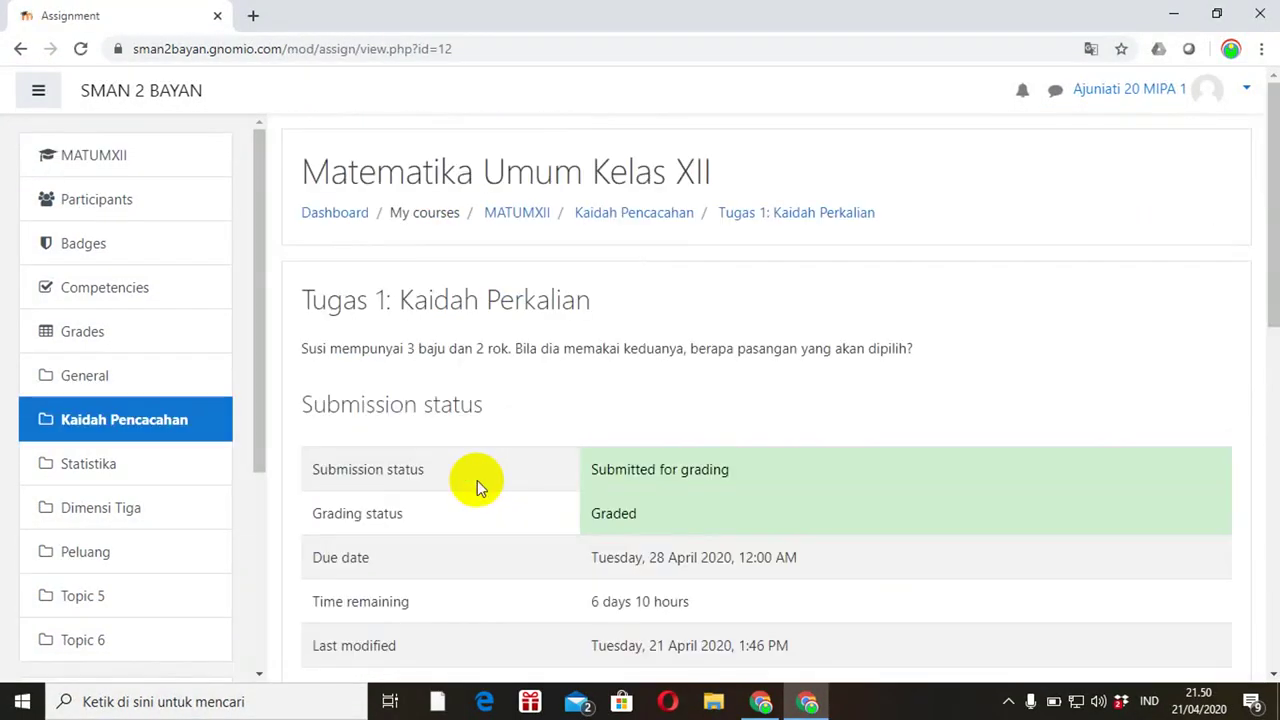
left_click_drag(1264, 277, 1275, 606)
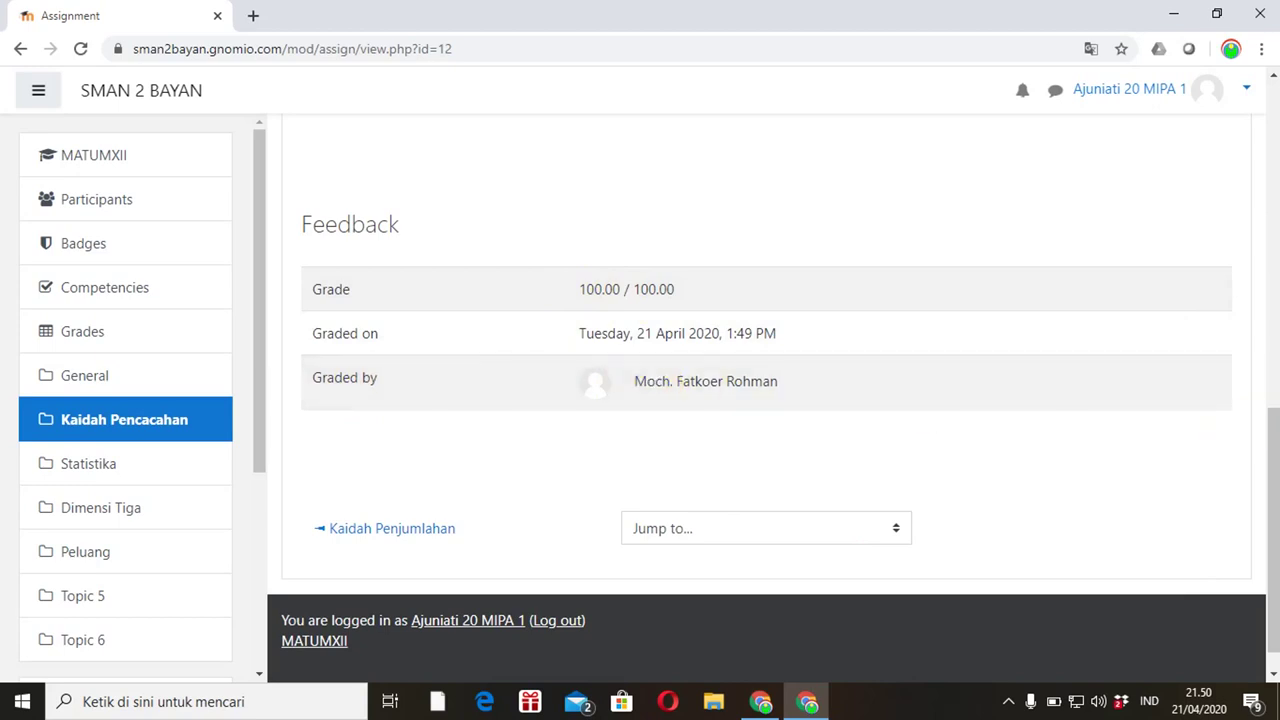
left_click_drag(1272, 447, 1251, 149)
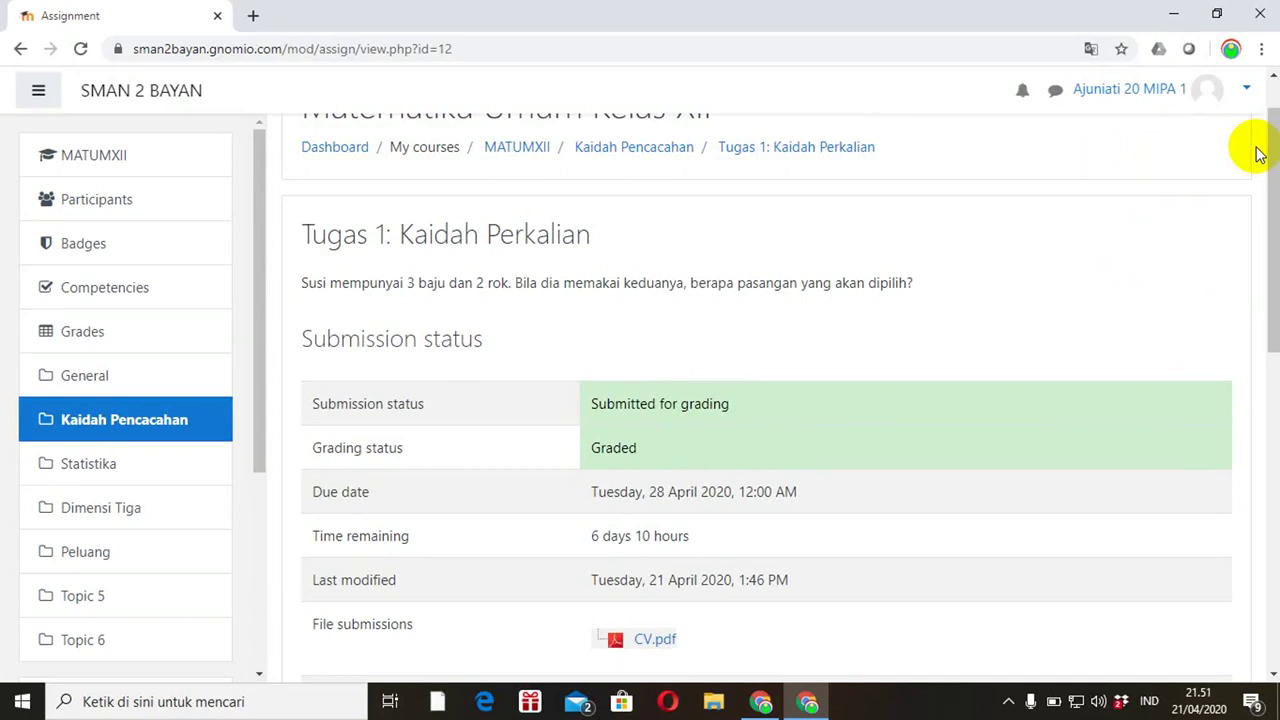
left_click_drag(1262, 152, 1273, 388)
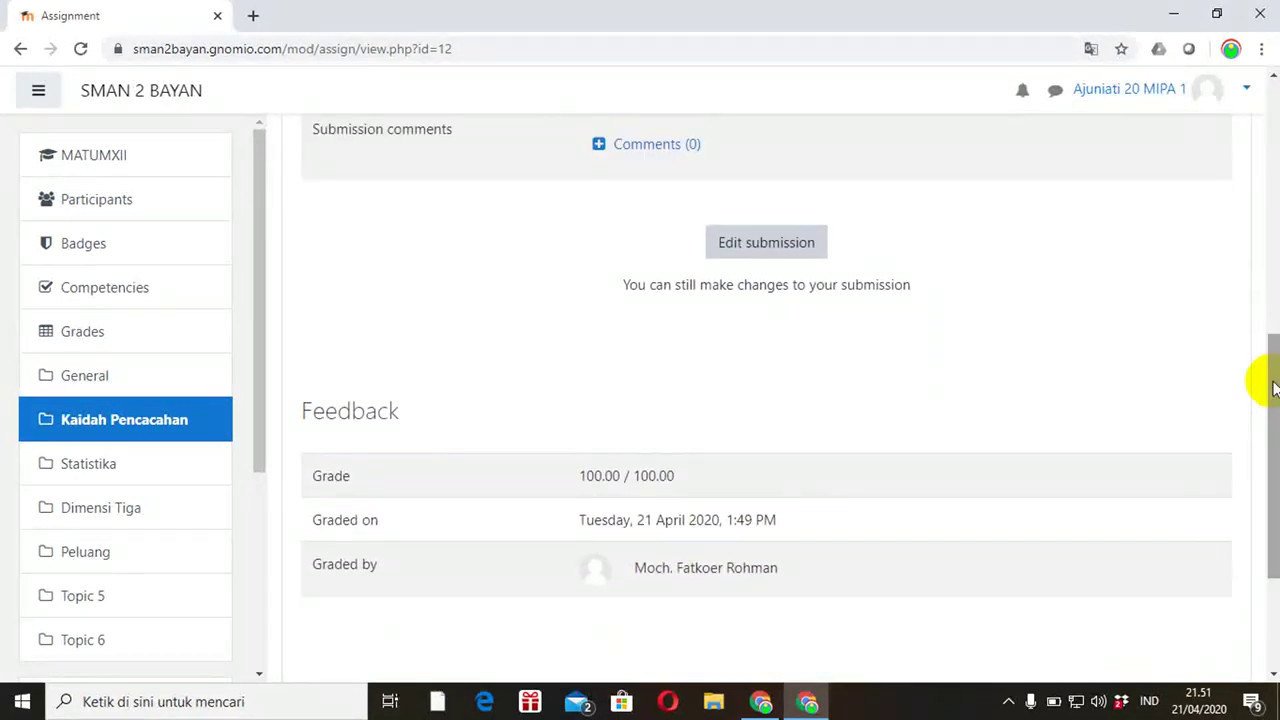